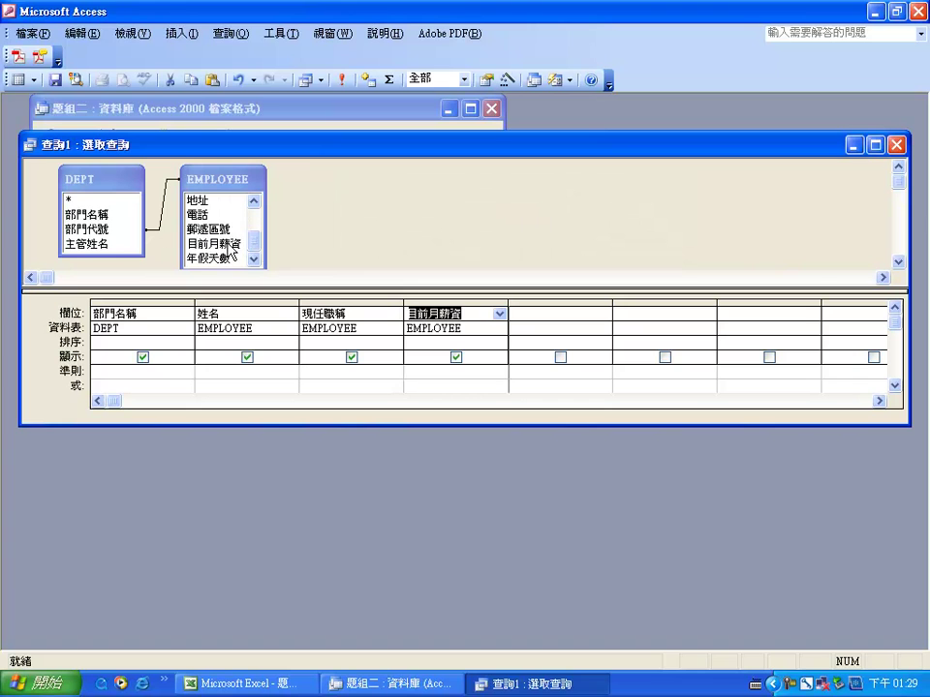
Step: Add the 年假天數 field from EMPLOYEE to the query and save the query as 基本資料
double_click(222, 258)
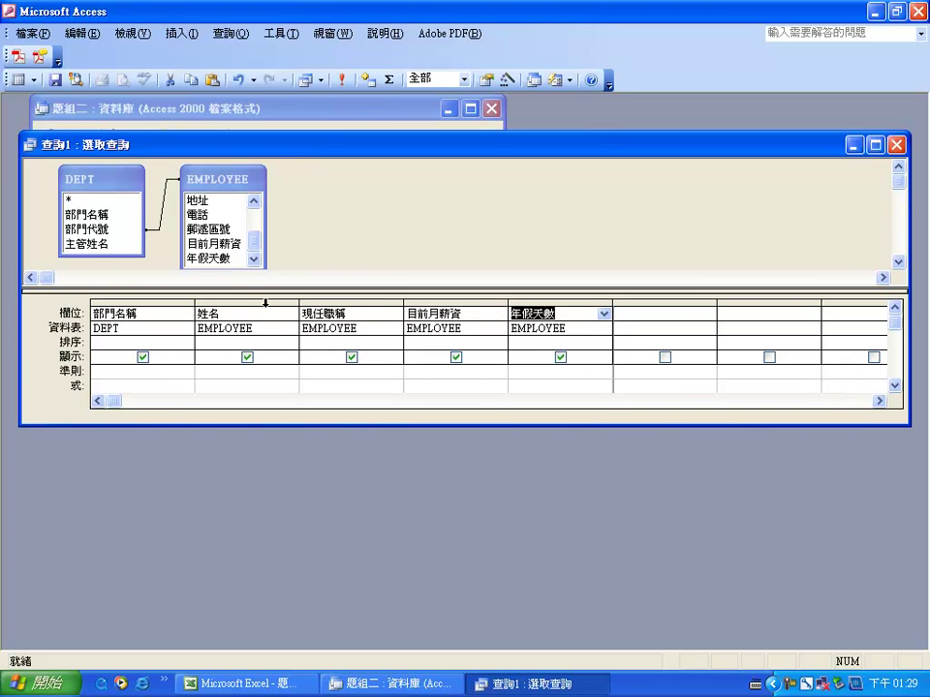
left_click(56, 79)
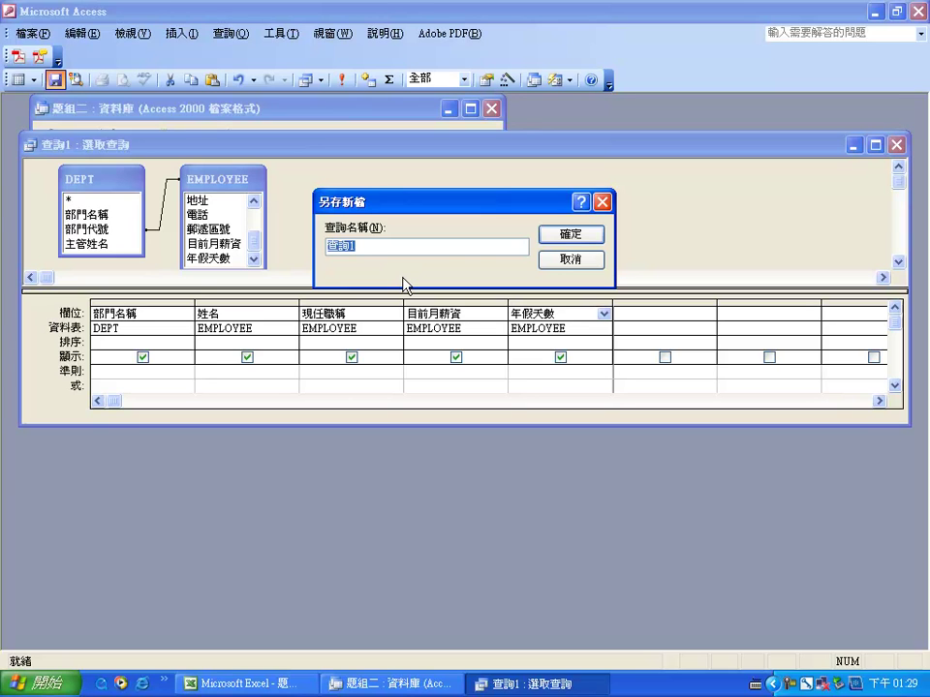
key("ctrl+space")
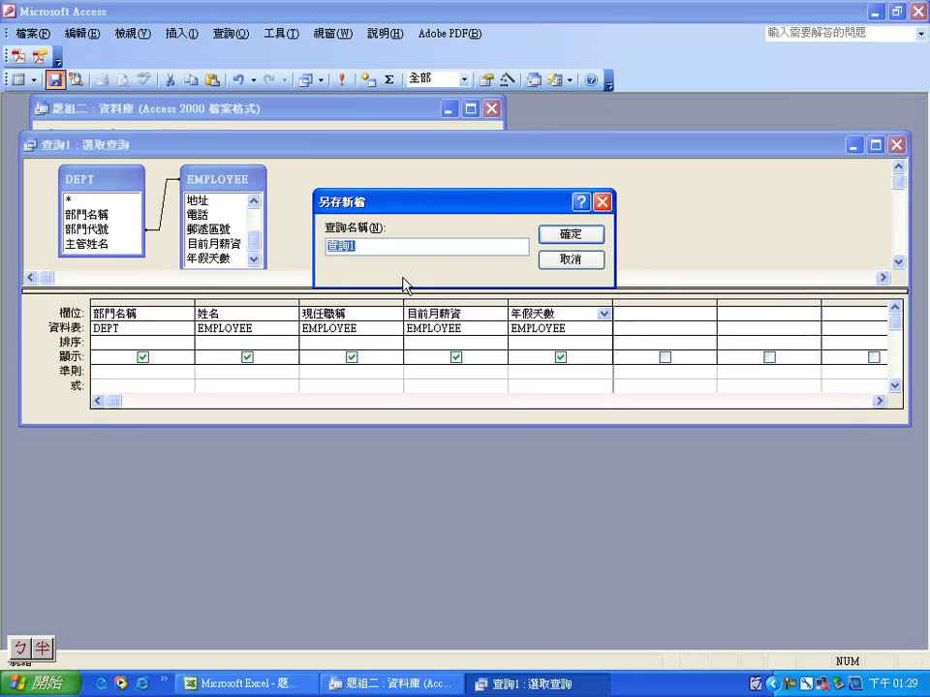
key("ctrl+shift")
key("ctrl+shift")
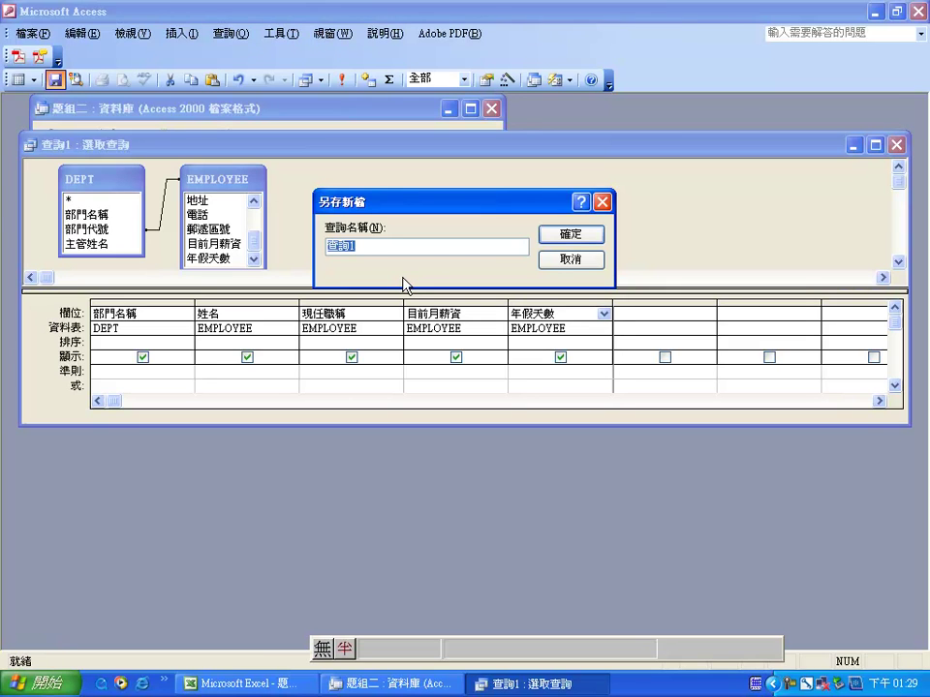
key("ctrl+shift")
type("基本資料")
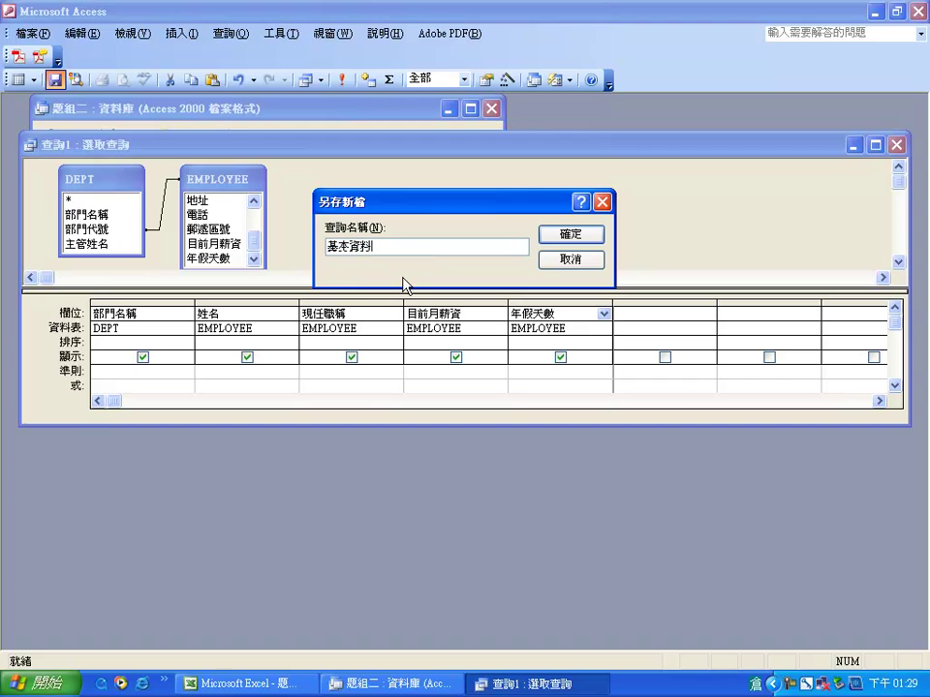
key("Return")
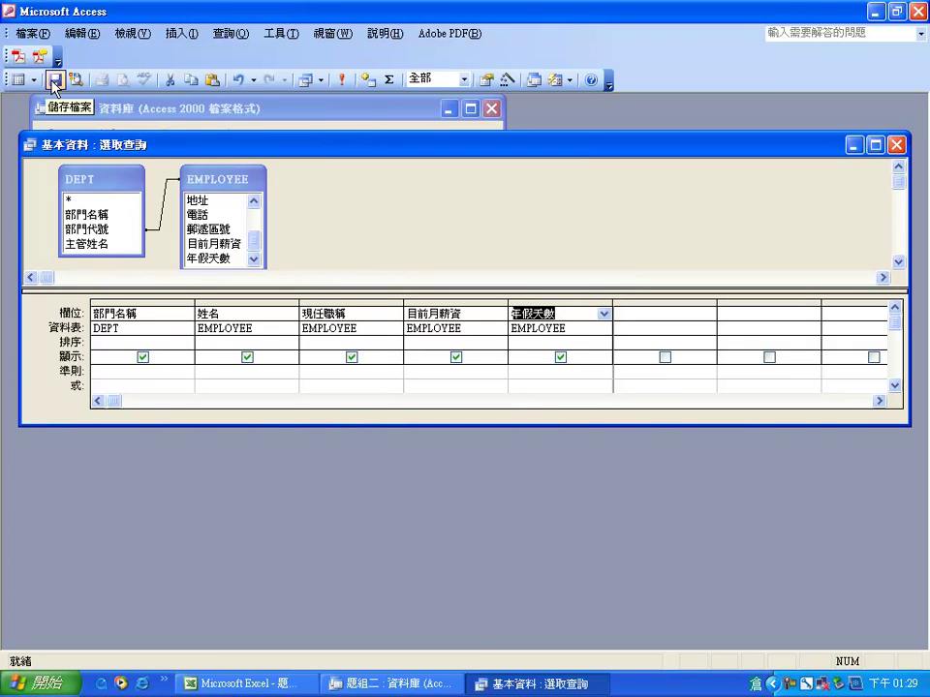
Step: Run the 基本資料 query and copy all of its records
left_click(344, 79)
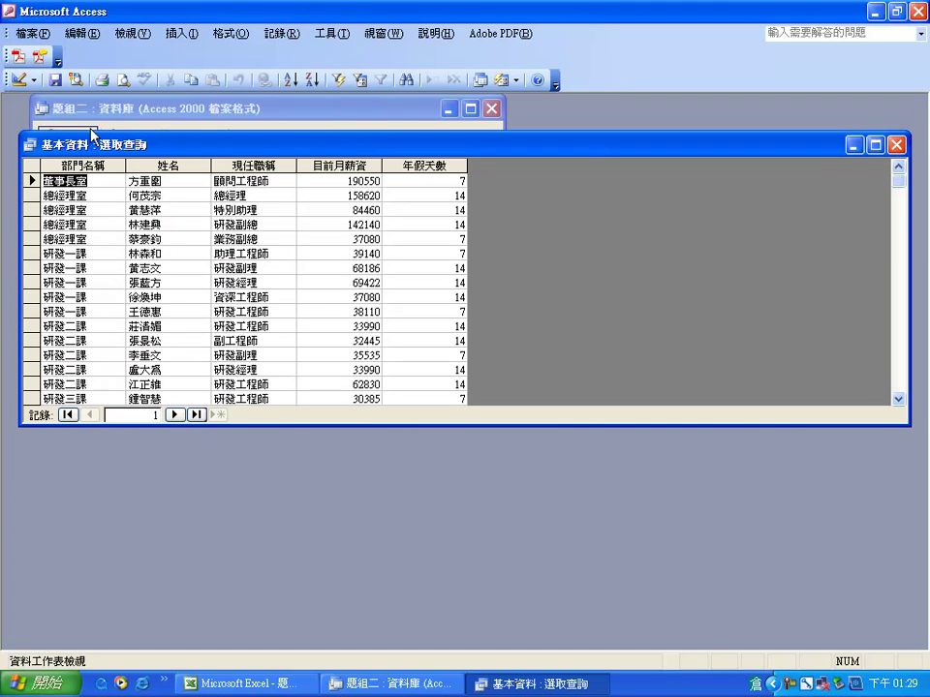
left_click(31, 166)
right_click(33, 165)
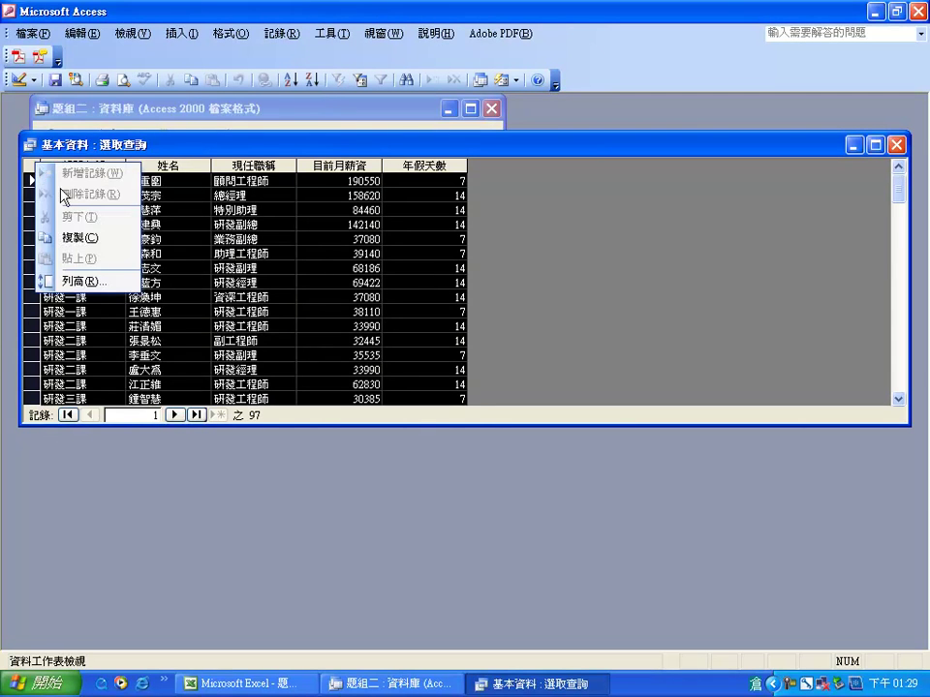
left_click(84, 238)
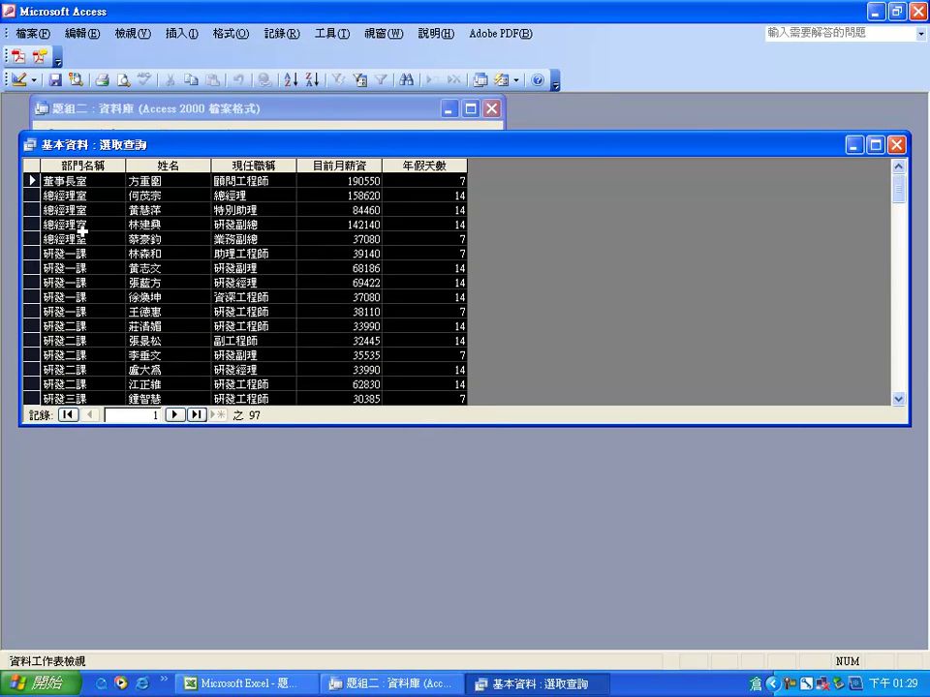
Step: Switch to the Excel workbook 題組二.xls and paste the copied records as plain text (文字) at cell A1 of Sheet1
key("alt+Tab")
key("Tab")
right_click(64, 145)
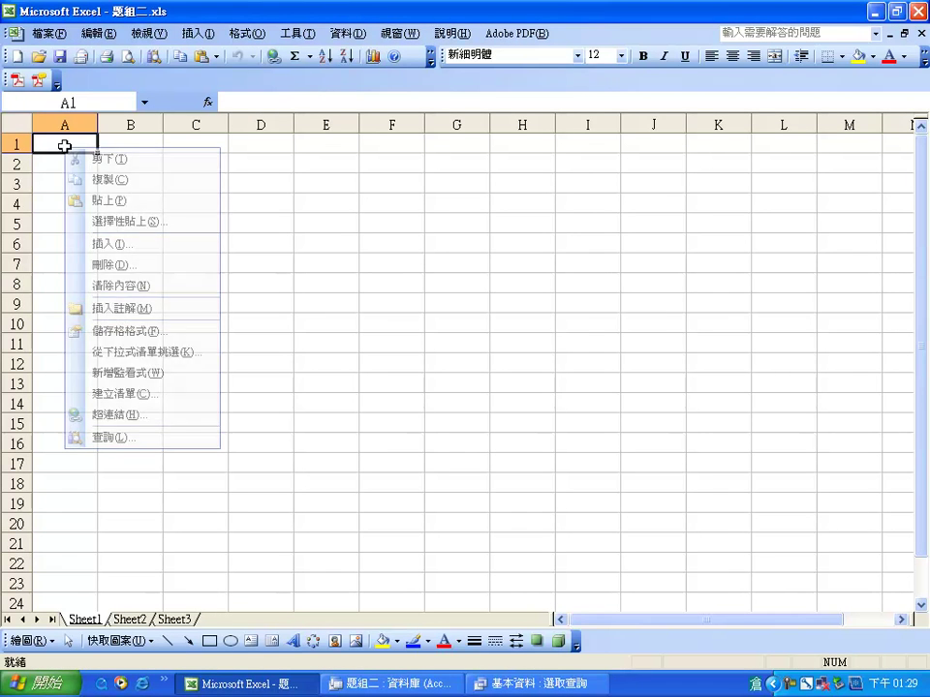
left_click(114, 222)
left_click(113, 206)
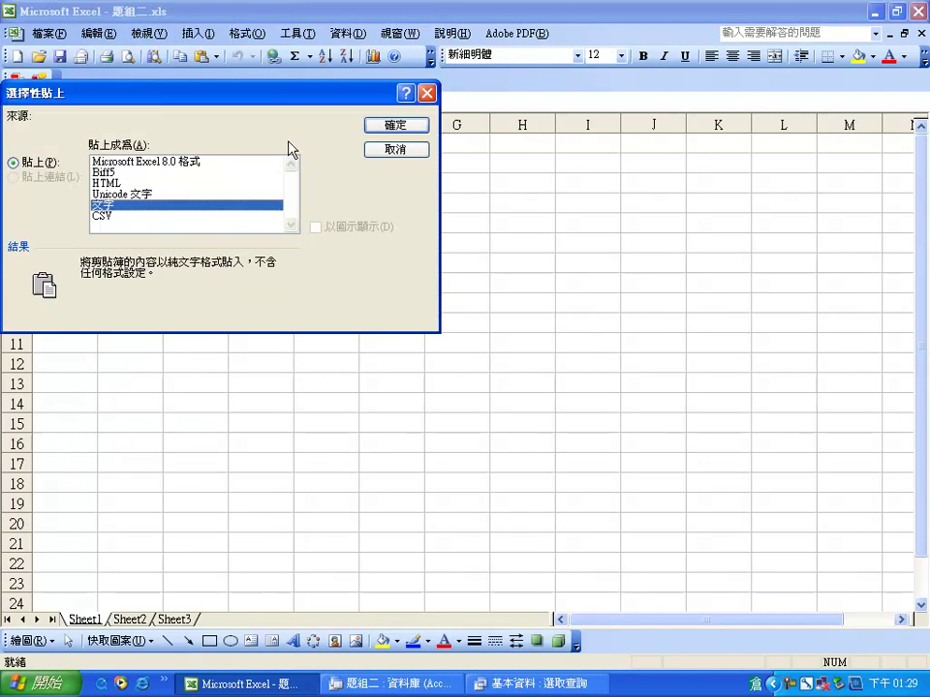
left_click(393, 126)
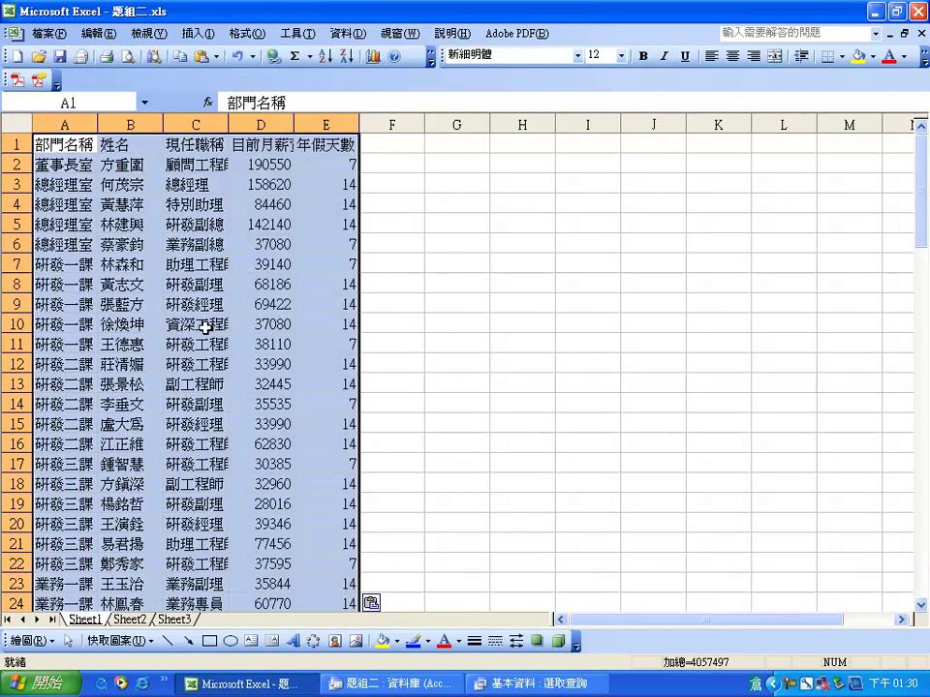
Step: Rename the Sheet1 worksheet as 基本資料
double_click(85, 620)
type("基本")
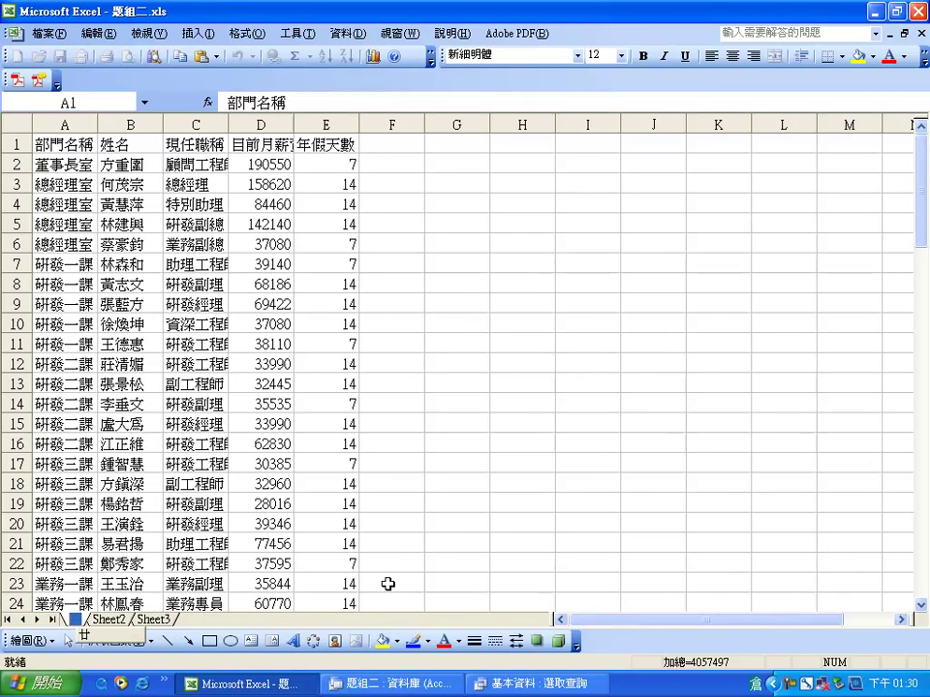
type("資料")
key("Return")
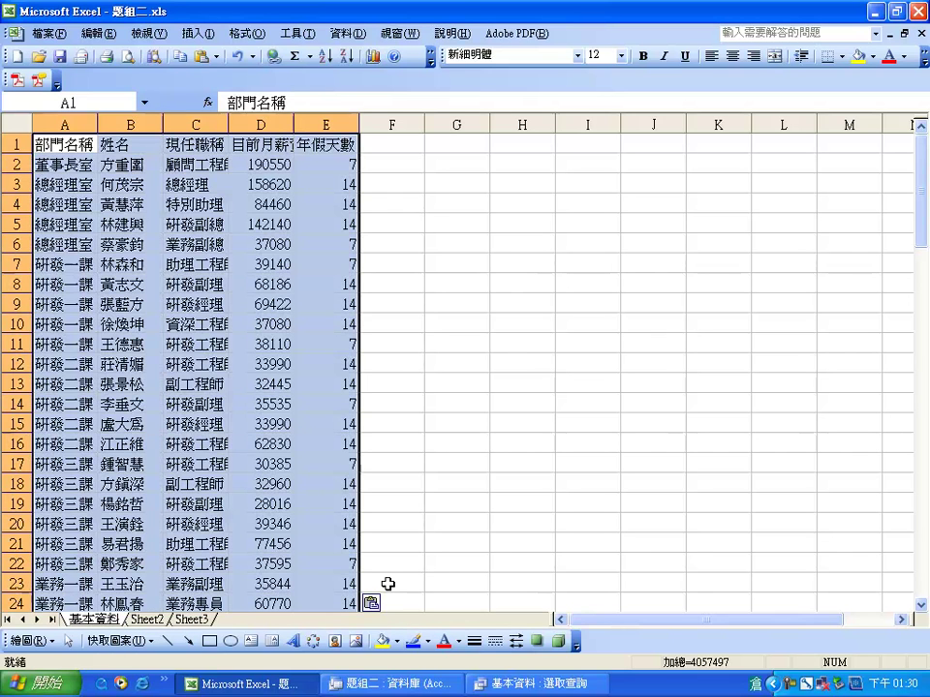
Step: Switch back to the 題組二 database in Access and close the 基本資料 query results
left_click(368, 683)
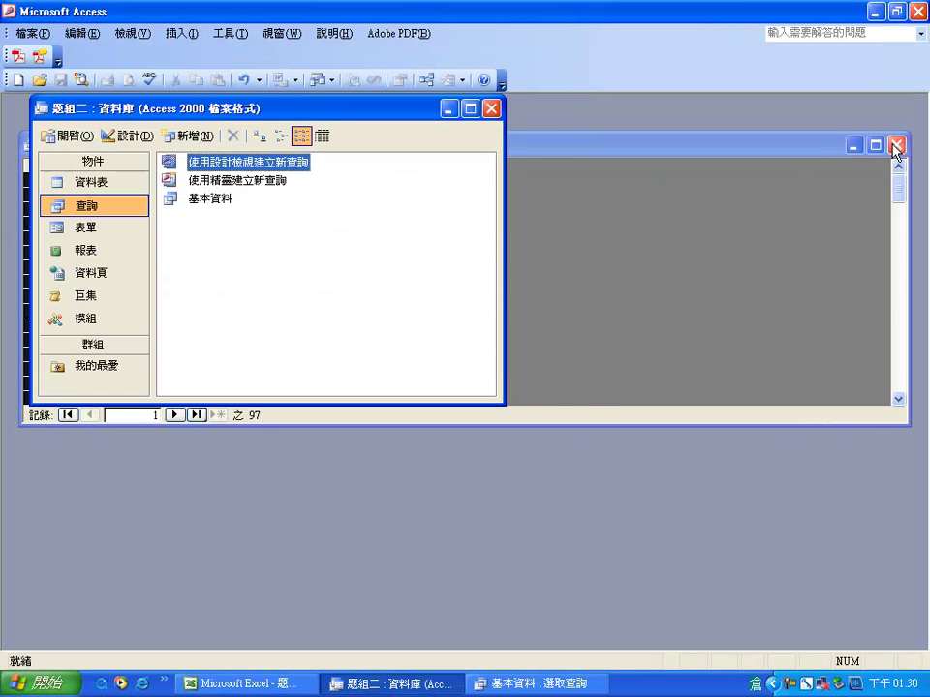
left_click(896, 146)
left_click(508, 406)
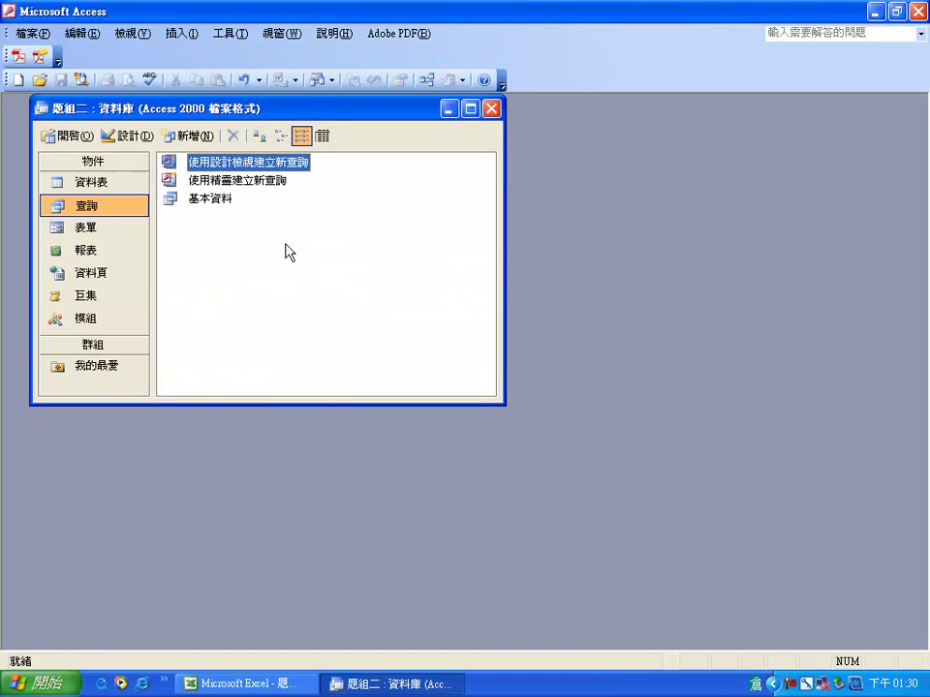
Step: Create a new query in design view based on the LEAVE table
double_click(209, 166)
double_click(391, 393)
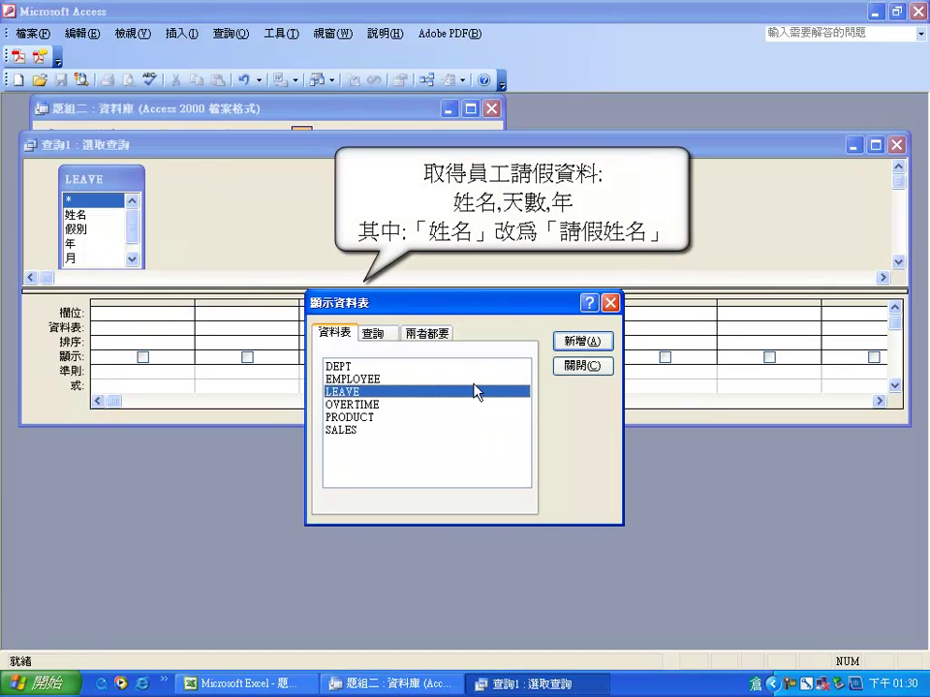
left_click(582, 365)
Step: Add the LEAVE fields 姓名, 天數 and 年 to the query grid in that order
left_click(78, 215)
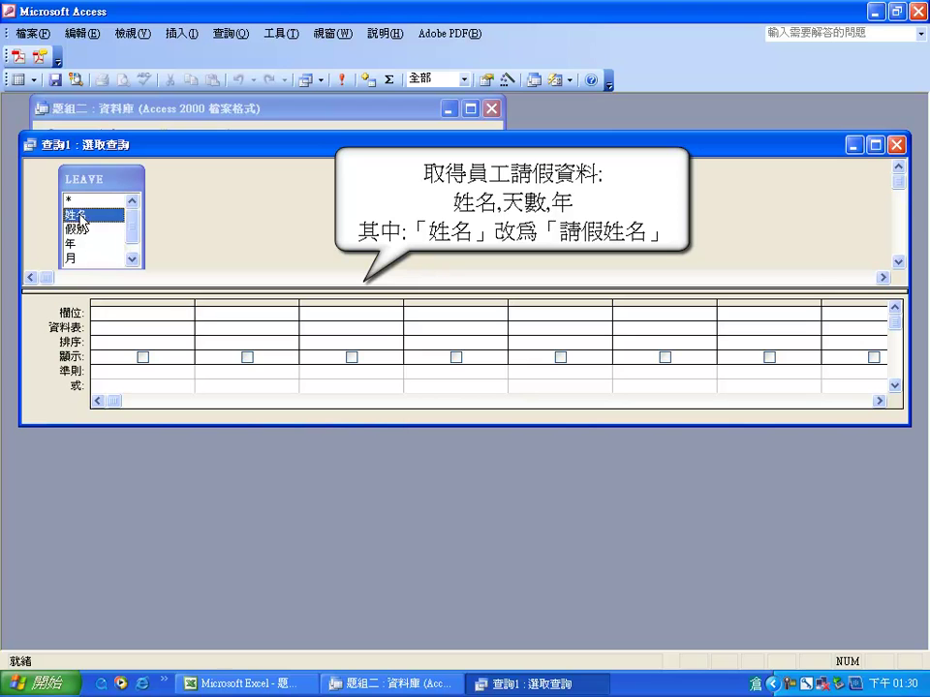
double_click(80, 218)
scroll(131, 242, "down", 1)
double_click(77, 259)
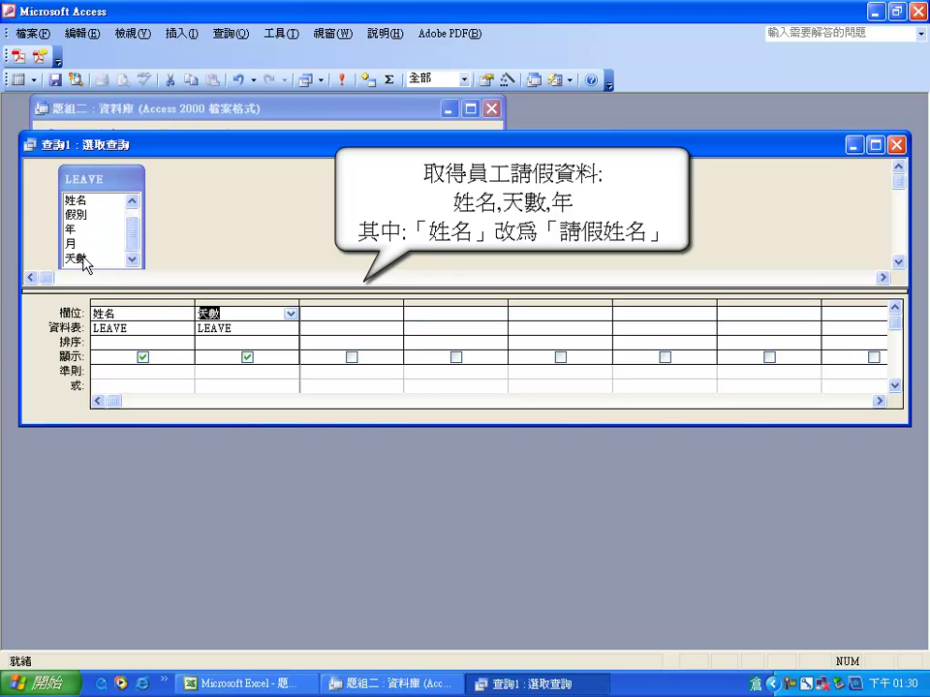
double_click(72, 230)
Step: Exclude the 年 field from the query output and set its criterion to 89
left_click(350, 358)
left_click(340, 371)
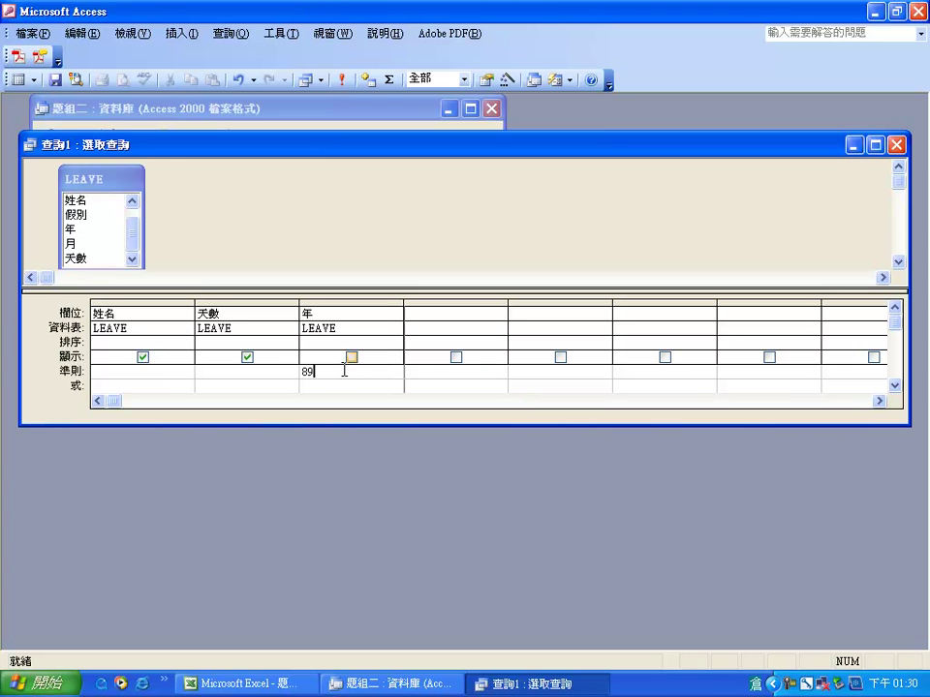
type("89")
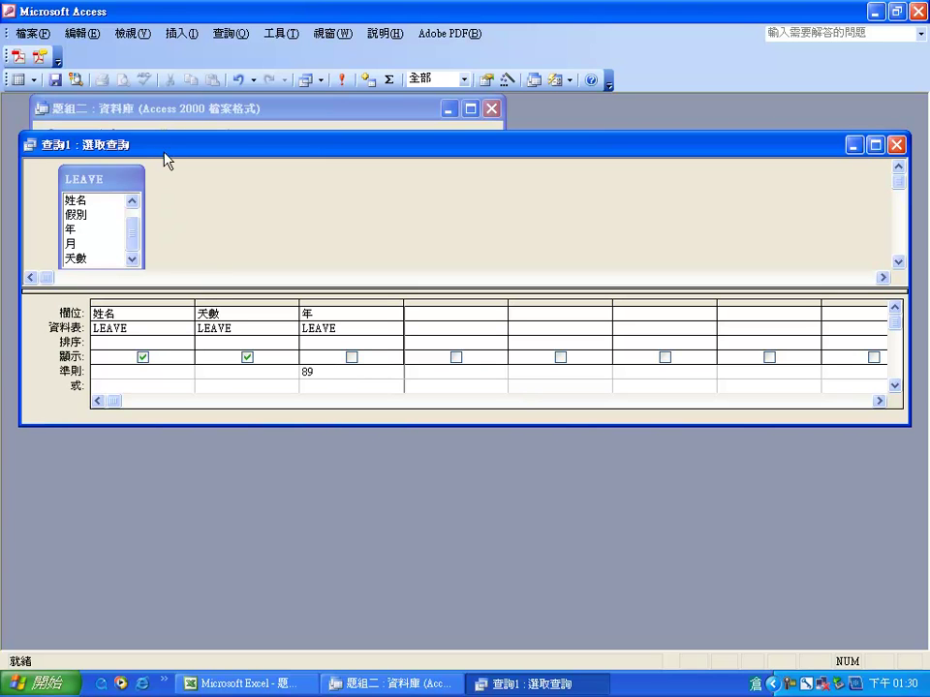
Step: Save the new leave query as 請假
left_click(55, 79)
type("yrqmb osre")
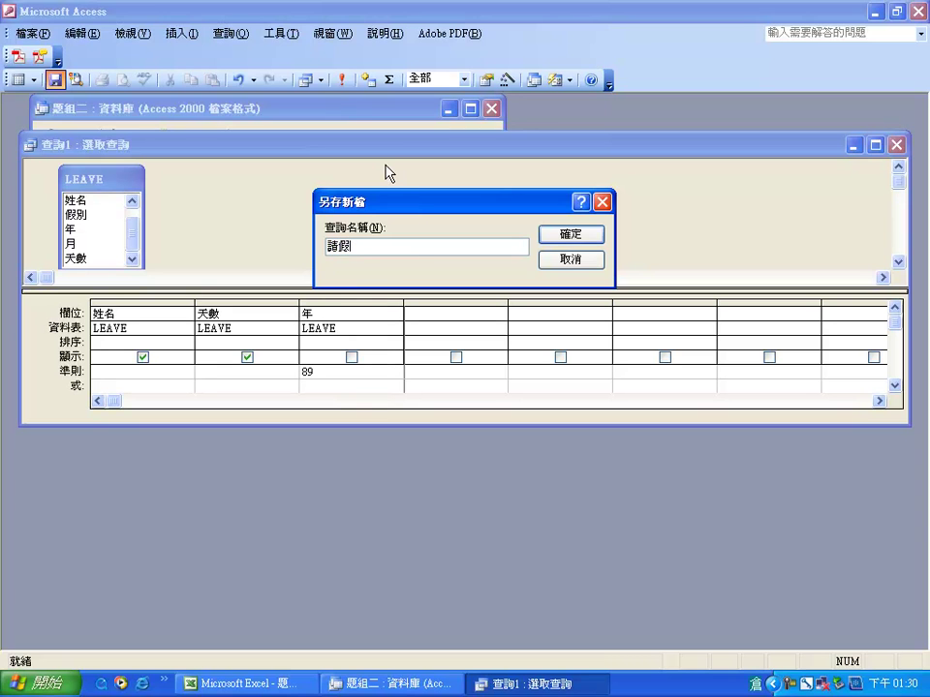
key("Return")
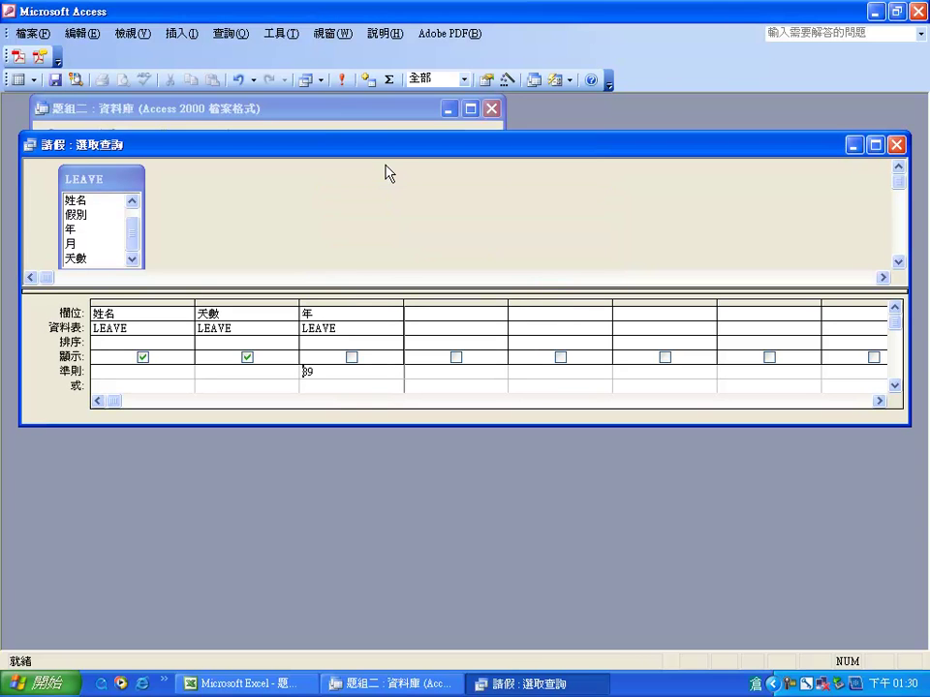
Step: Run the 請假 query and copy all of its records
left_click(341, 80)
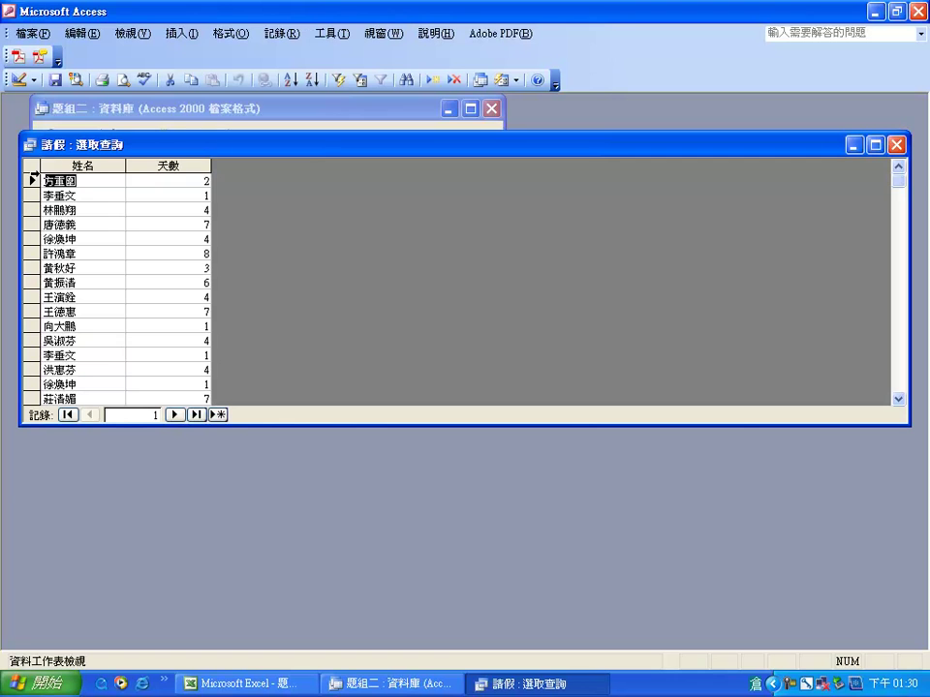
left_click(31, 166)
right_click(31, 166)
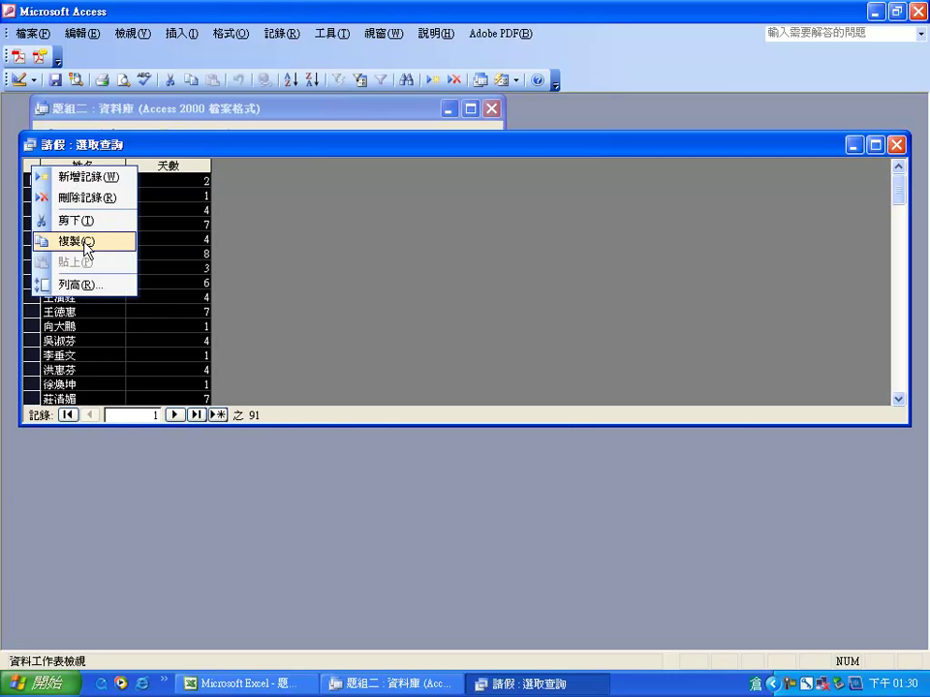
left_click(85, 242)
Step: Switch to the Excel workbook and rename the Sheet2 worksheet as 89資料
key("alt+Tab")
key("alt+Tab")
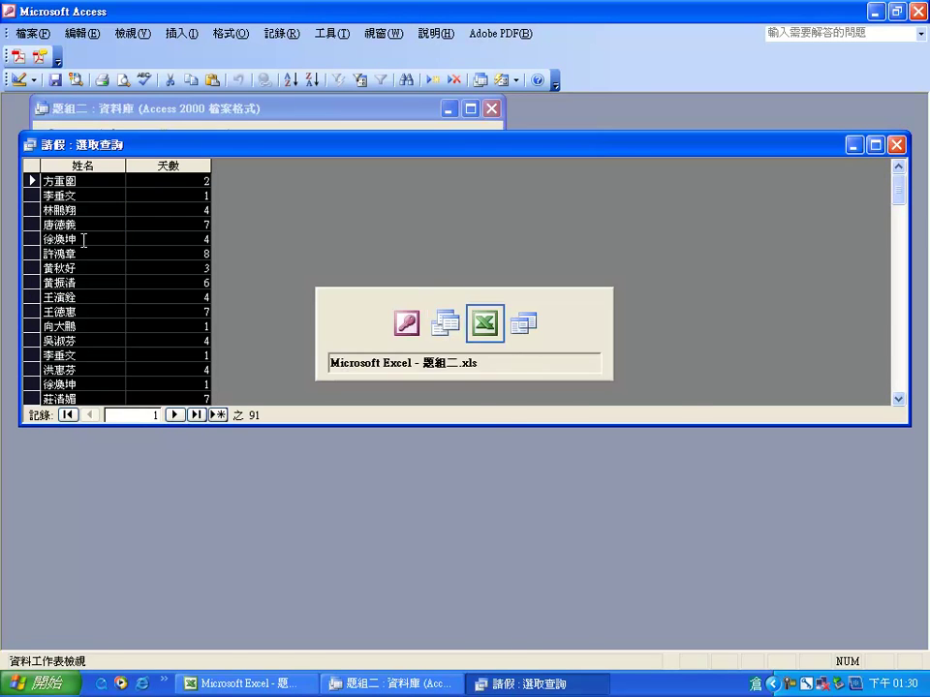
left_click(147, 619)
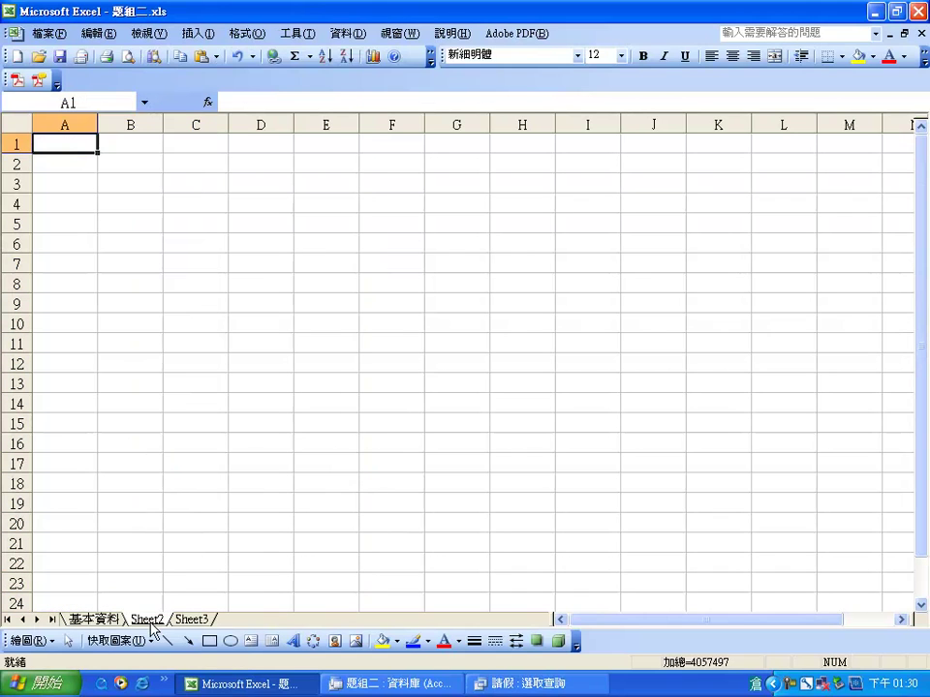
double_click(147, 619)
type("89")
type("iobuc fdyj")
key("Return")
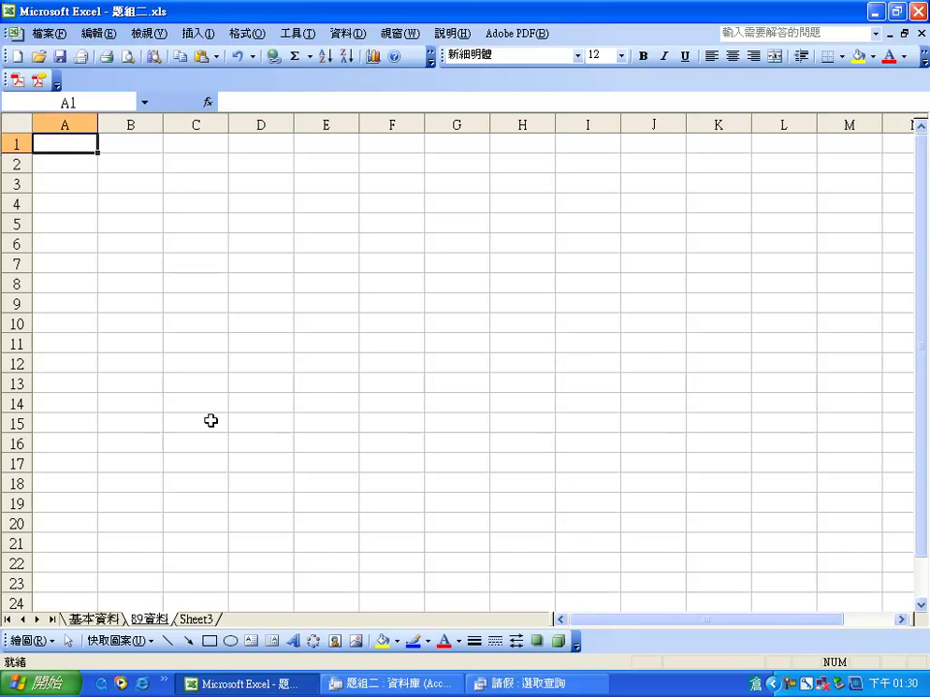
Step: Paste the copied leave records as plain text (文字) at cell A1 of the 89資料 sheet
right_click(65, 141)
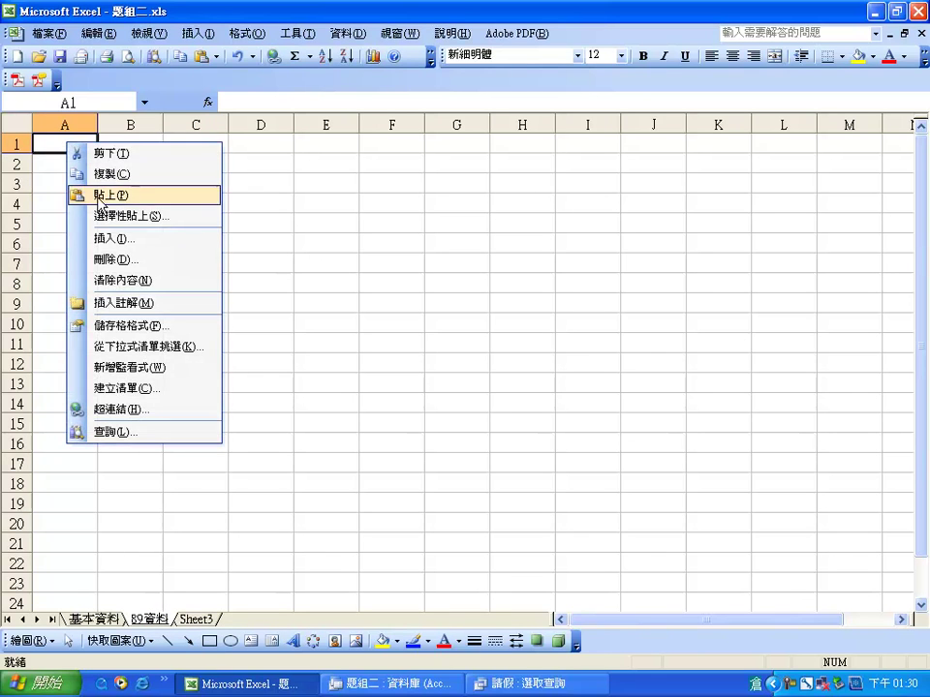
left_click(103, 217)
left_click(204, 197)
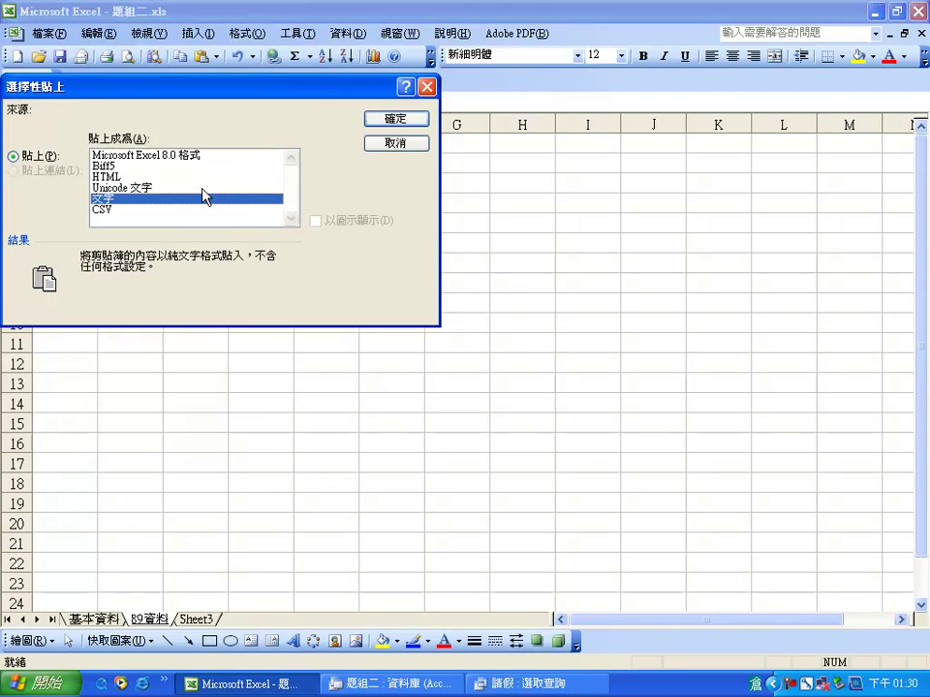
left_click(392, 118)
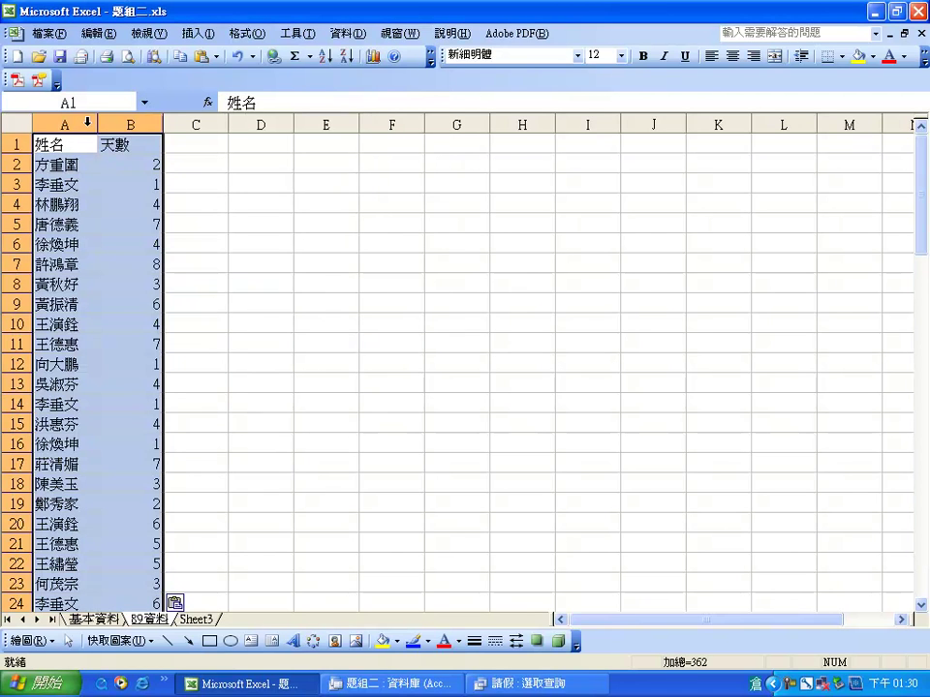
Step: Change the header in cell A1 of the 89資料 sheet to 請假姓名
left_click(41, 144)
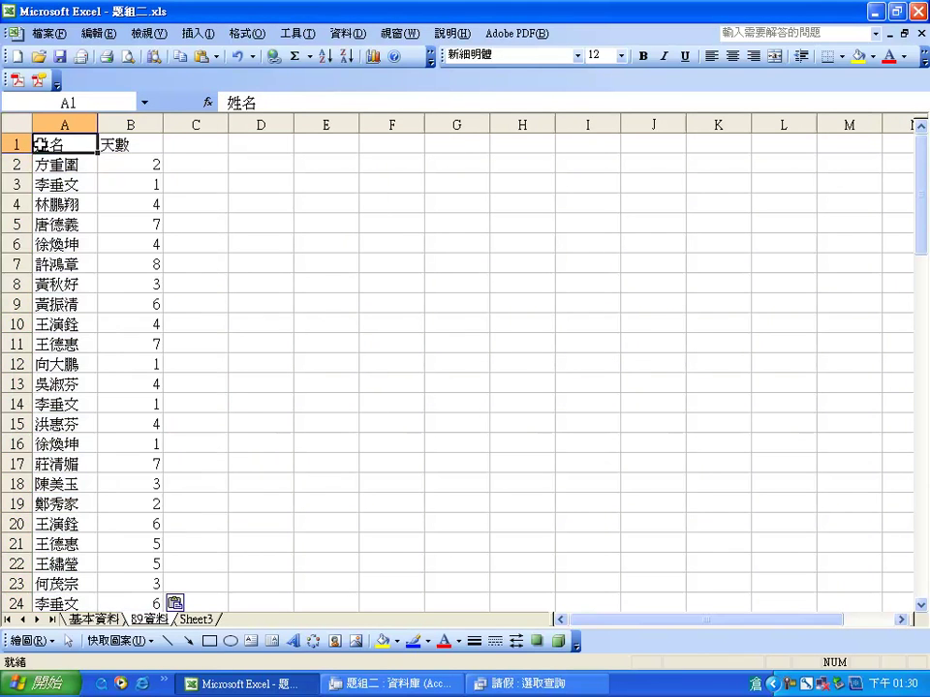
left_click(223, 101)
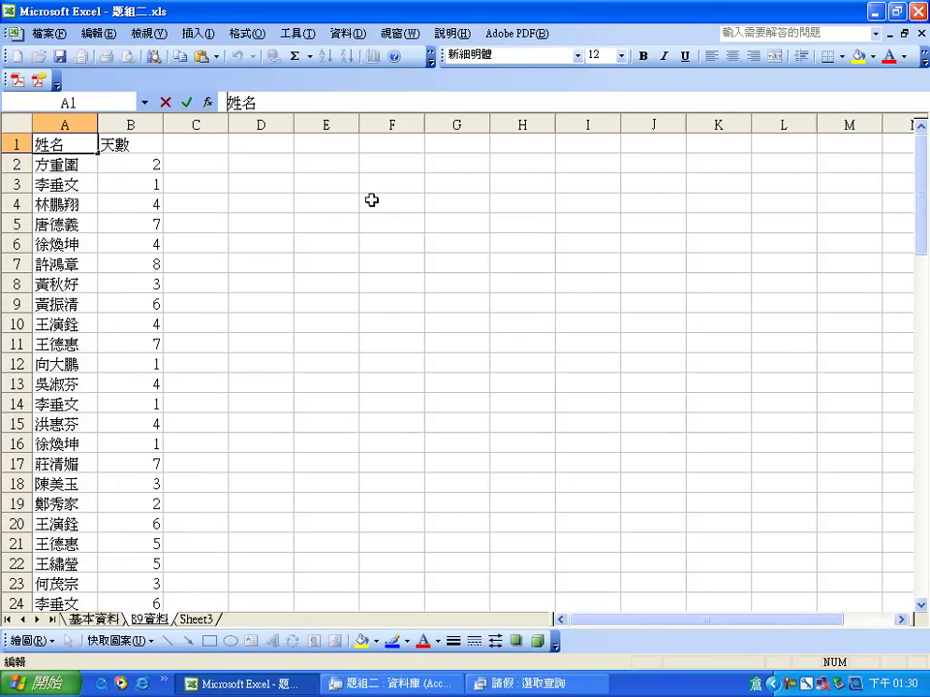
type("請假")
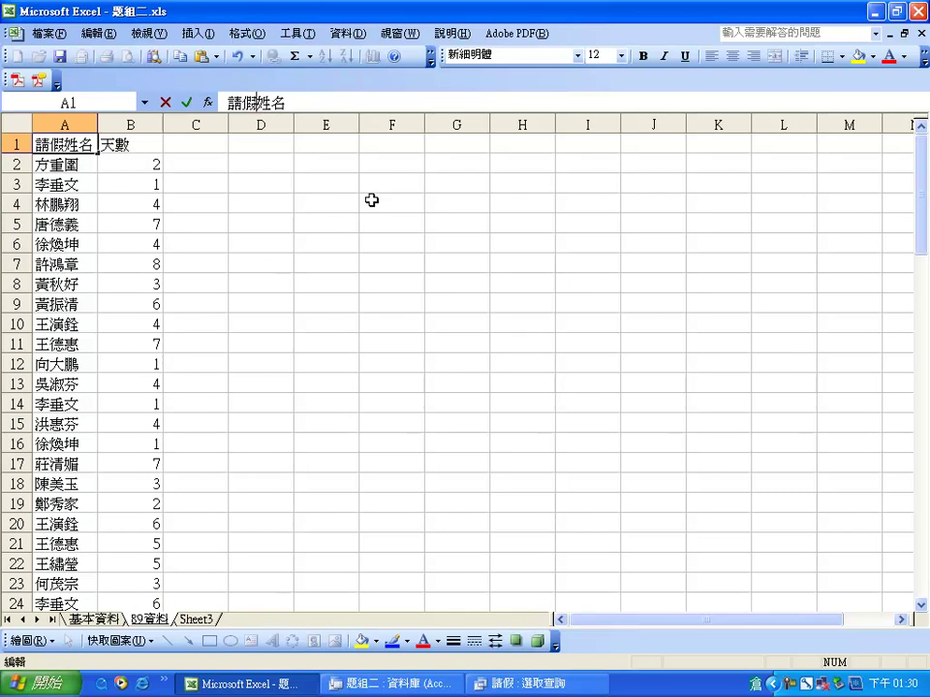
key("Return")
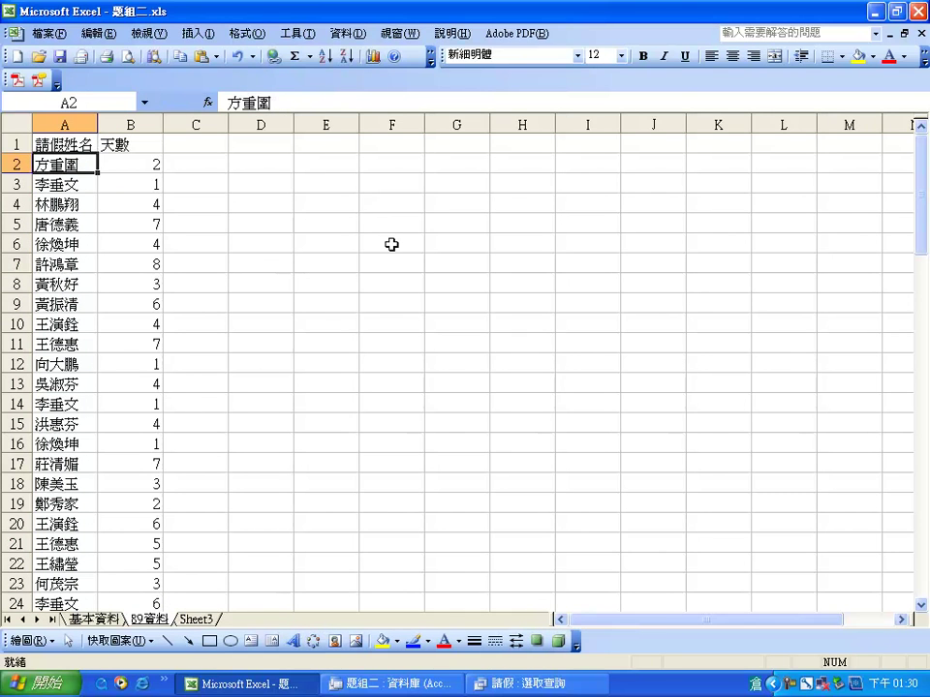
Step: Switch to Access and close the 請假 query without keeping the copied data on the clipboard
key("alt+Tab")
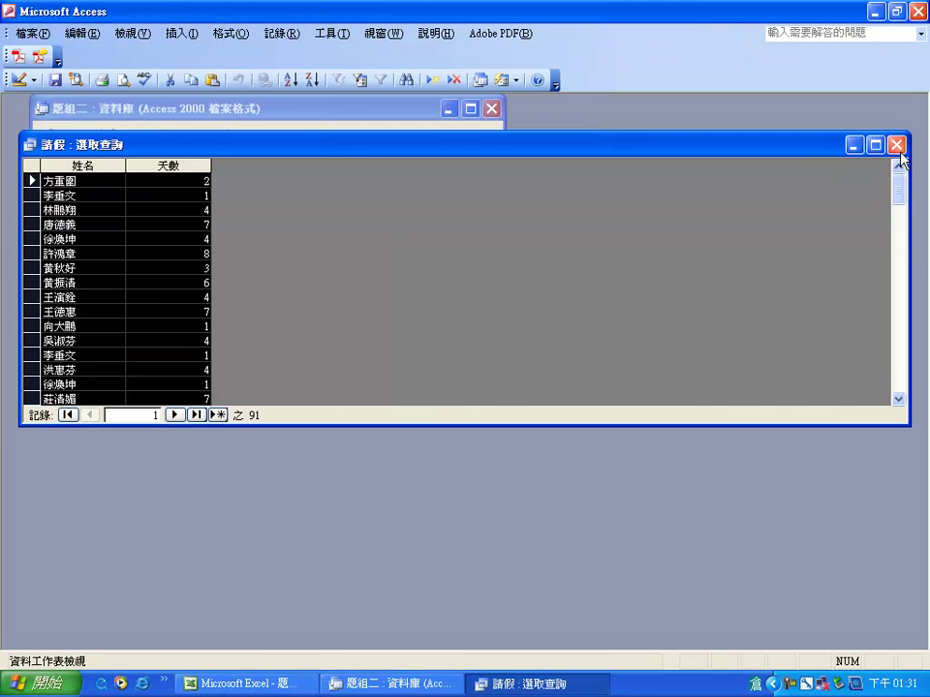
left_click(896, 144)
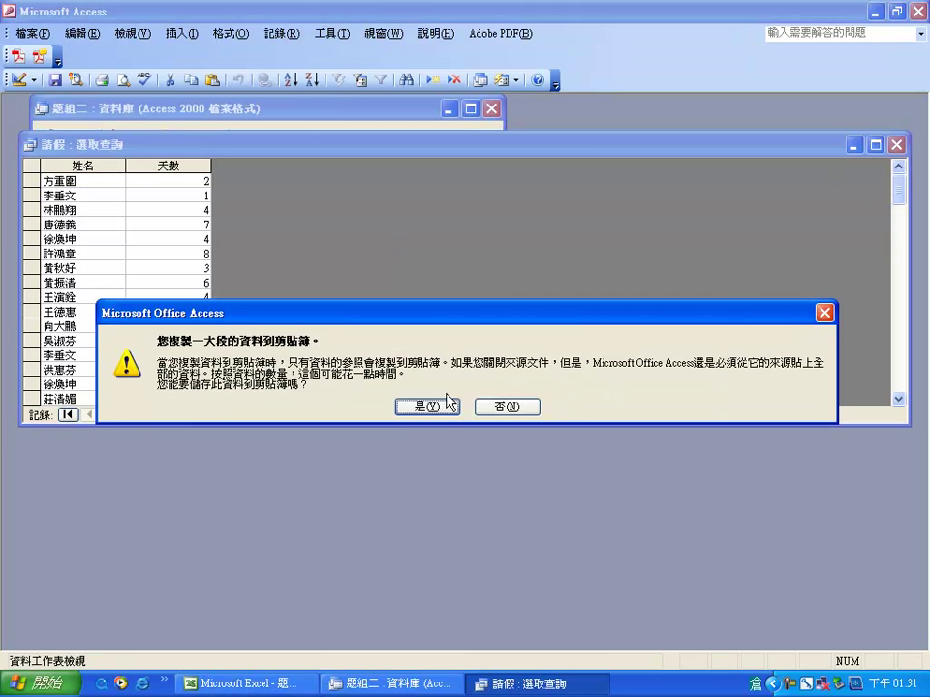
left_click(505, 407)
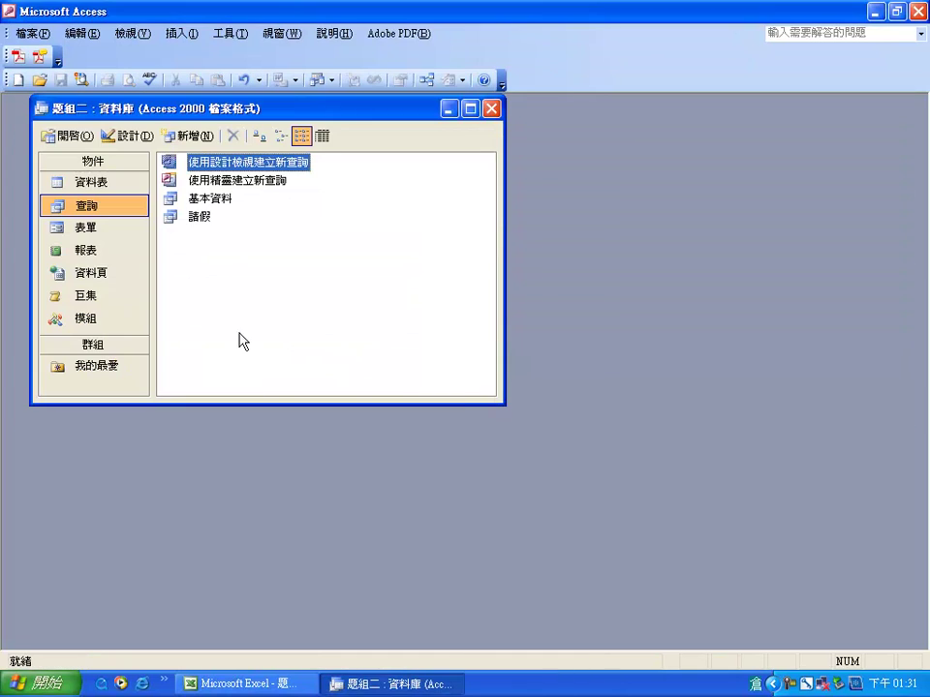
Step: Create a new query in design view based on the OVERTIME table and save it as 加班
double_click(203, 167)
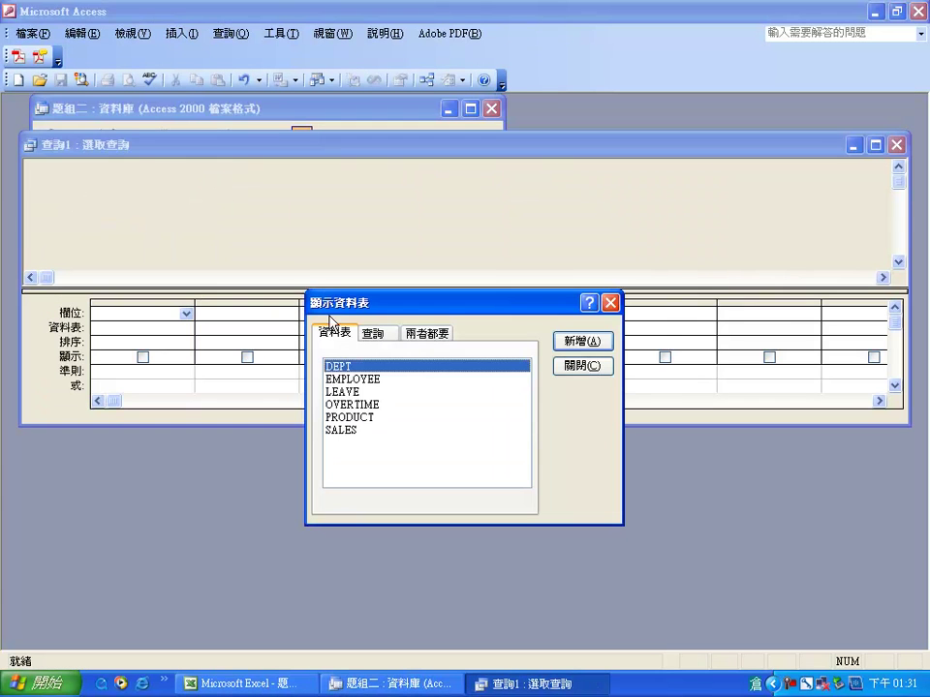
left_click(344, 404)
double_click(344, 404)
left_click(575, 368)
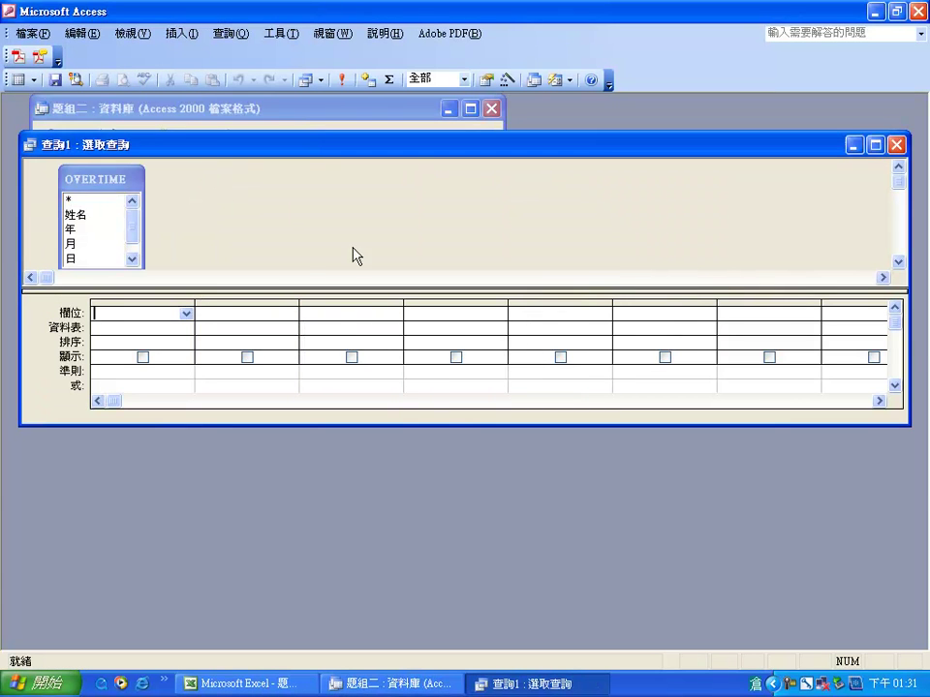
left_click(55, 79)
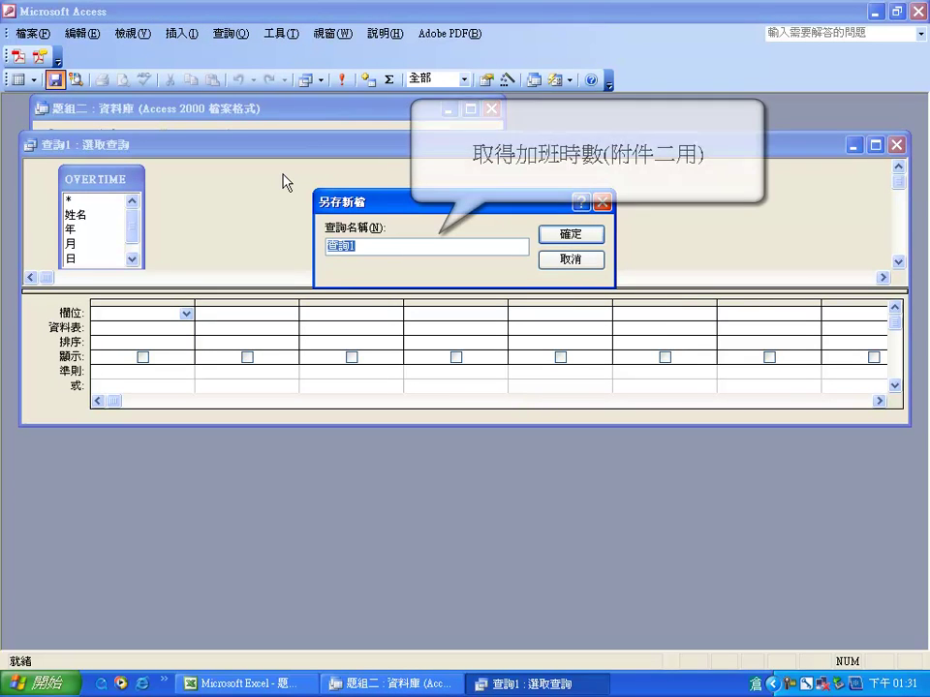
type("ksr mg")
key("Return")
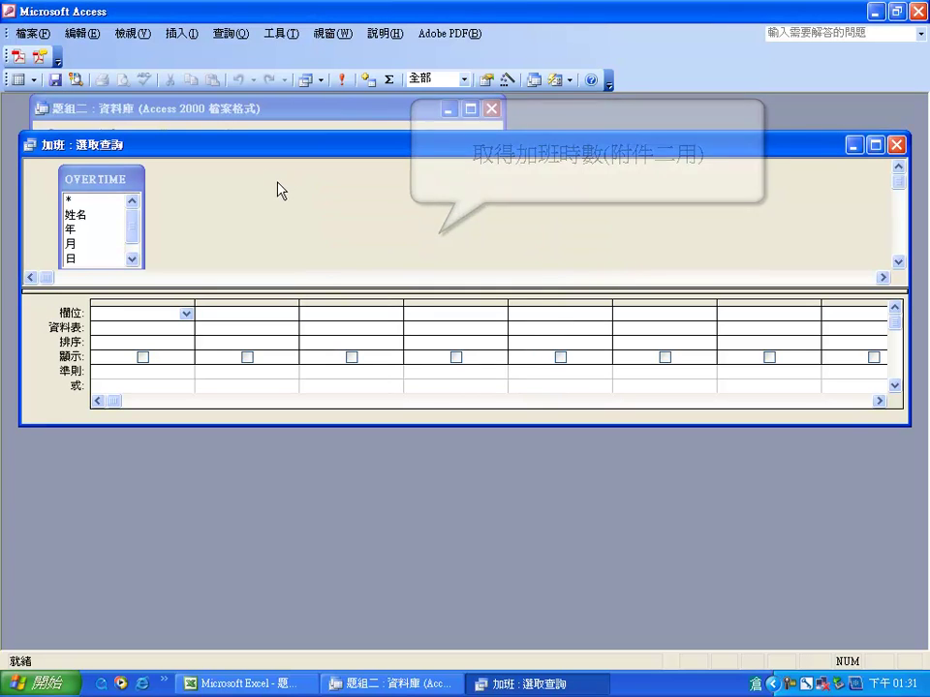
Step: Add the 姓名, 加班時數 and 年 fields to the 加班 query and set the 年 criterion to 89
left_click(77, 216)
double_click(79, 219)
left_click(131, 237)
double_click(92, 256)
double_click(70, 214)
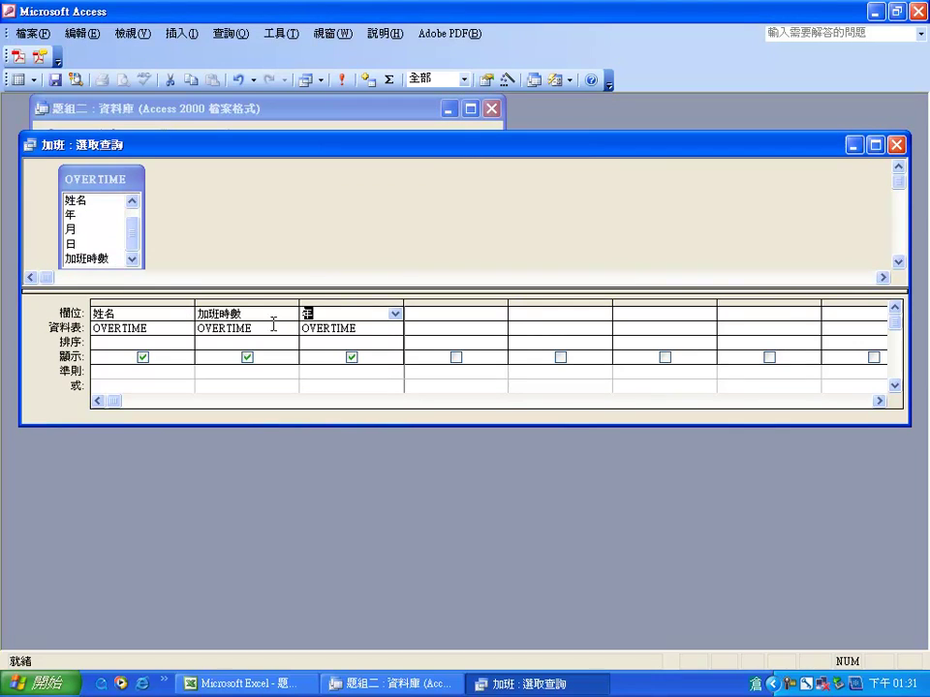
left_click(339, 368)
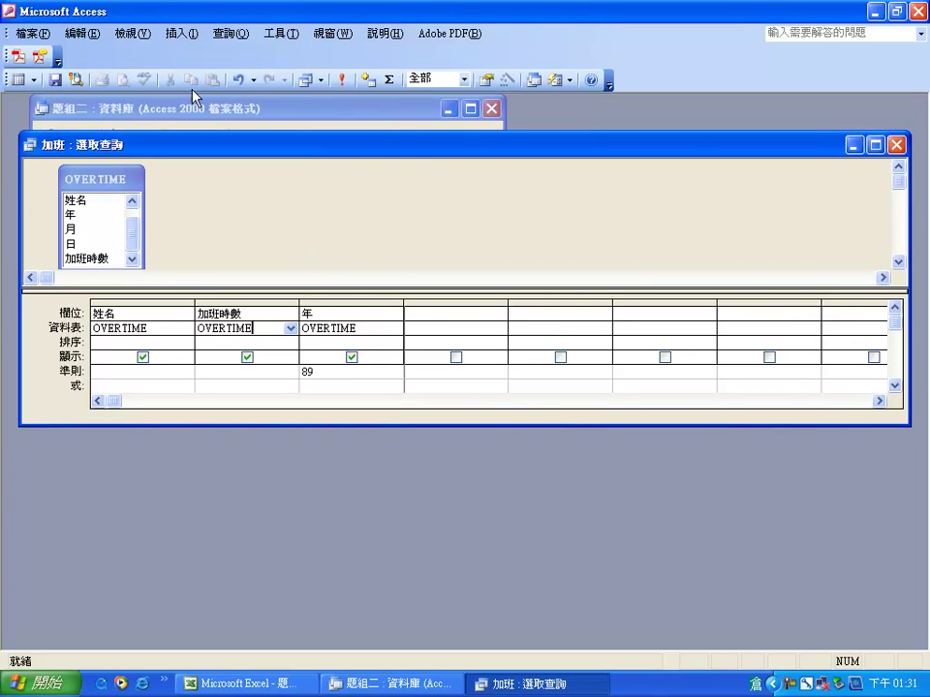
Step: Hide the 年 field from the 加班 query's output and run the query
left_click(341, 80)
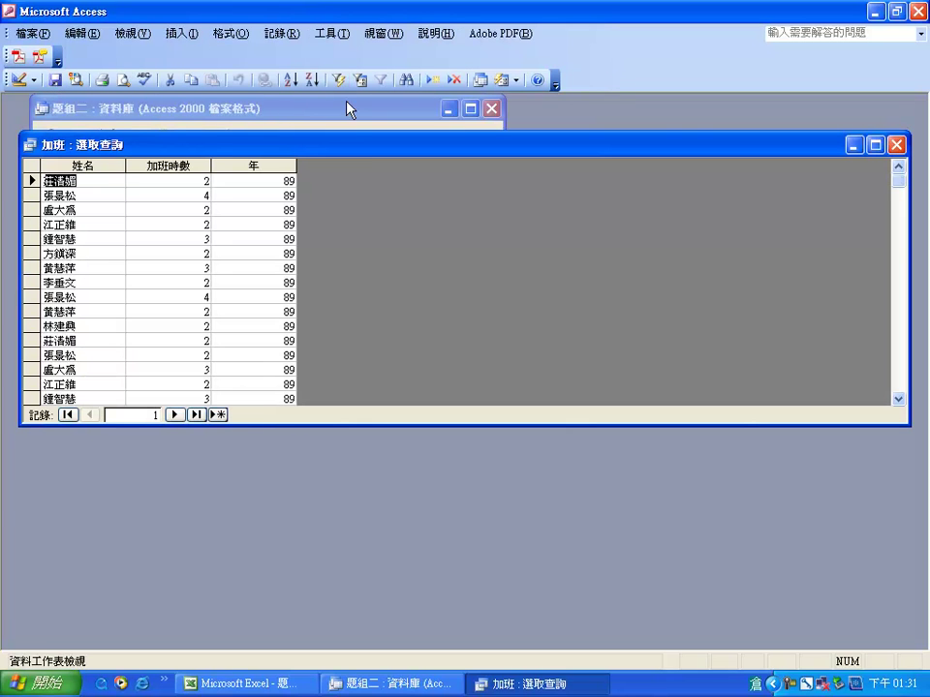
left_click(19, 79)
left_click(351, 357)
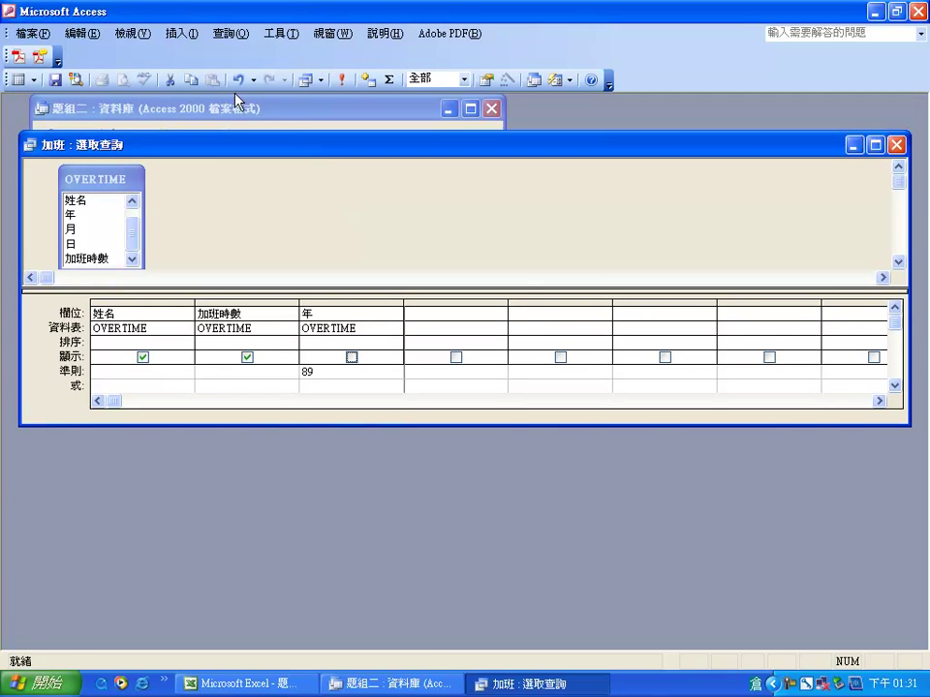
left_click(341, 79)
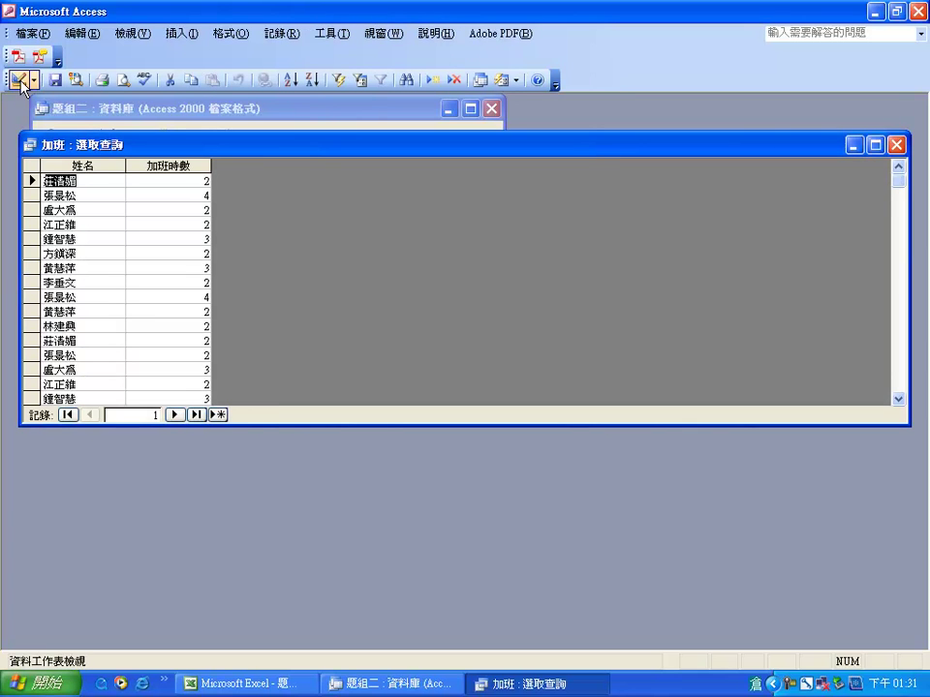
Step: Copy all records of the 加班 query and switch to the Excel workbook
right_click(31, 167)
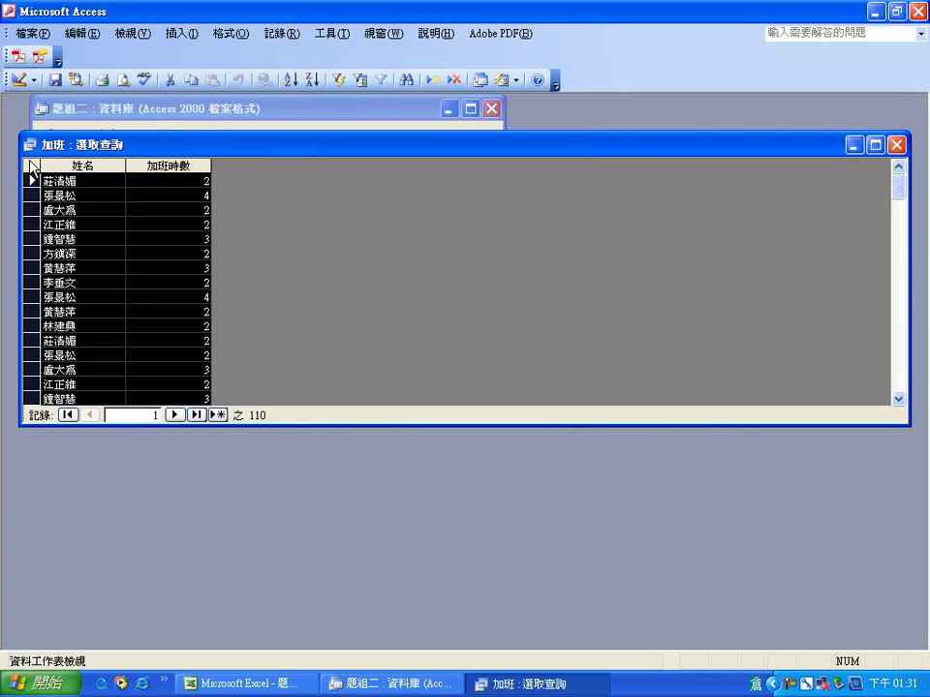
left_click(68, 237)
key("alt+Tab")
key("Tab")
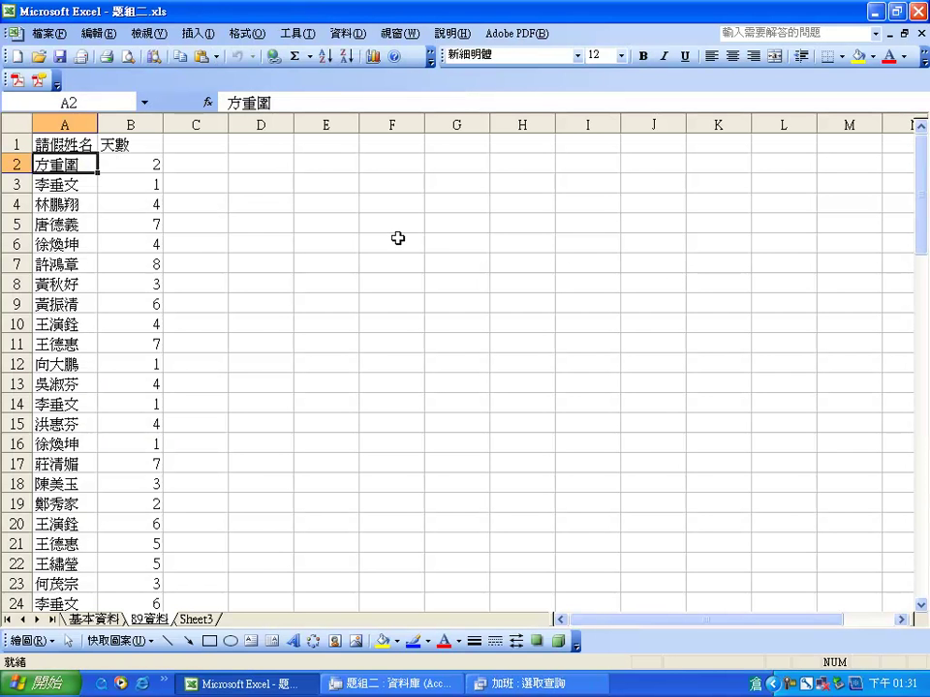
Step: Paste the copied overtime records as plain text at cell C1 of the 89資料 sheet
left_click(218, 144)
right_click(220, 146)
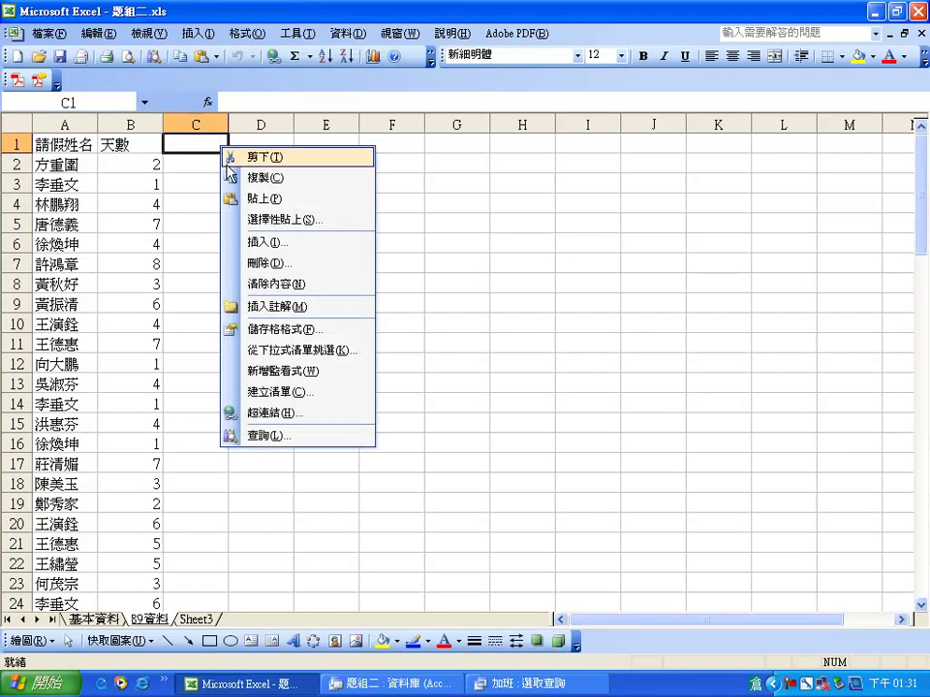
left_click(263, 216)
left_click(147, 206)
left_click(426, 127)
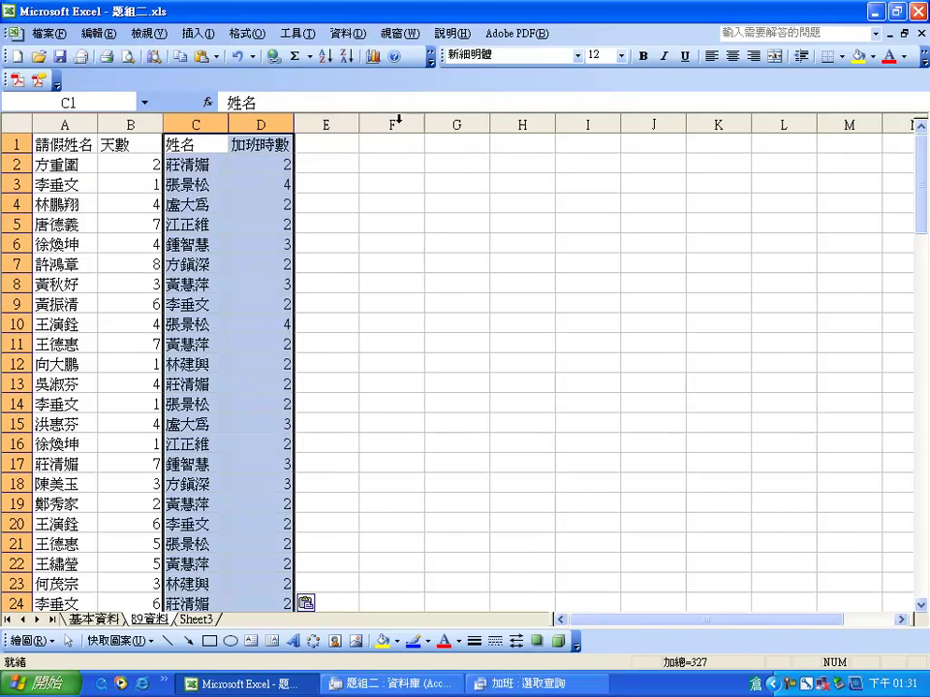
left_click(262, 206)
Step: Change the header in cell C1 of the 89資料 sheet to 加班姓名
left_click(189, 143)
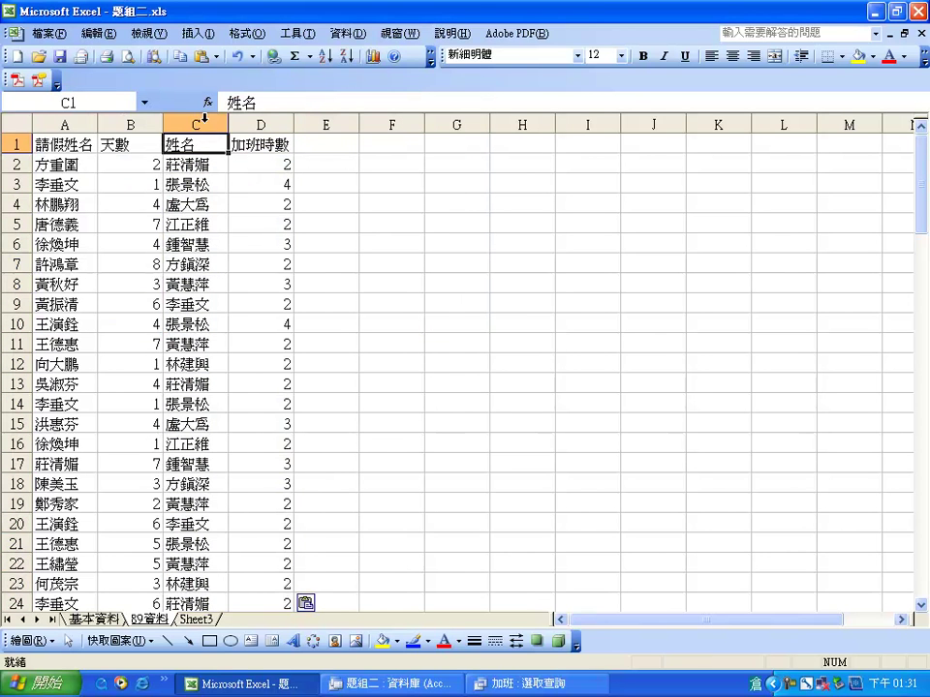
left_click(228, 101)
type("加")
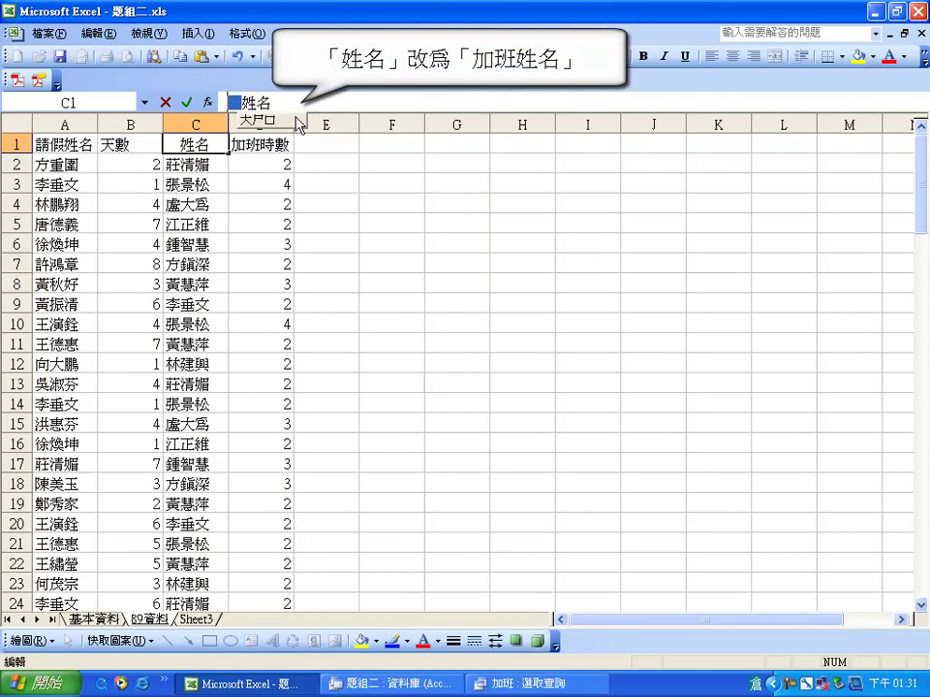
type("班")
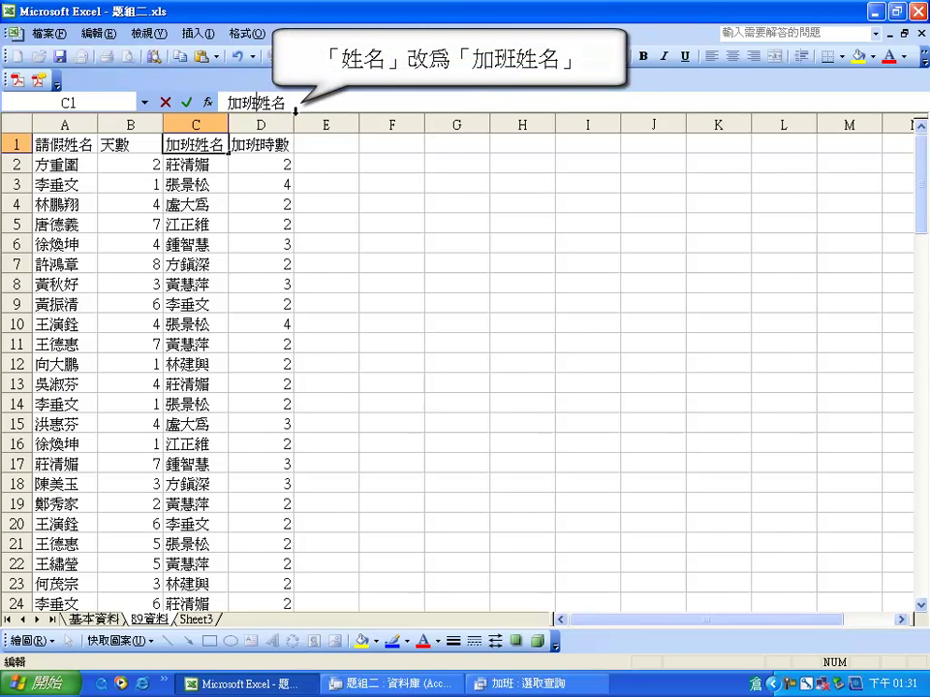
key("Return")
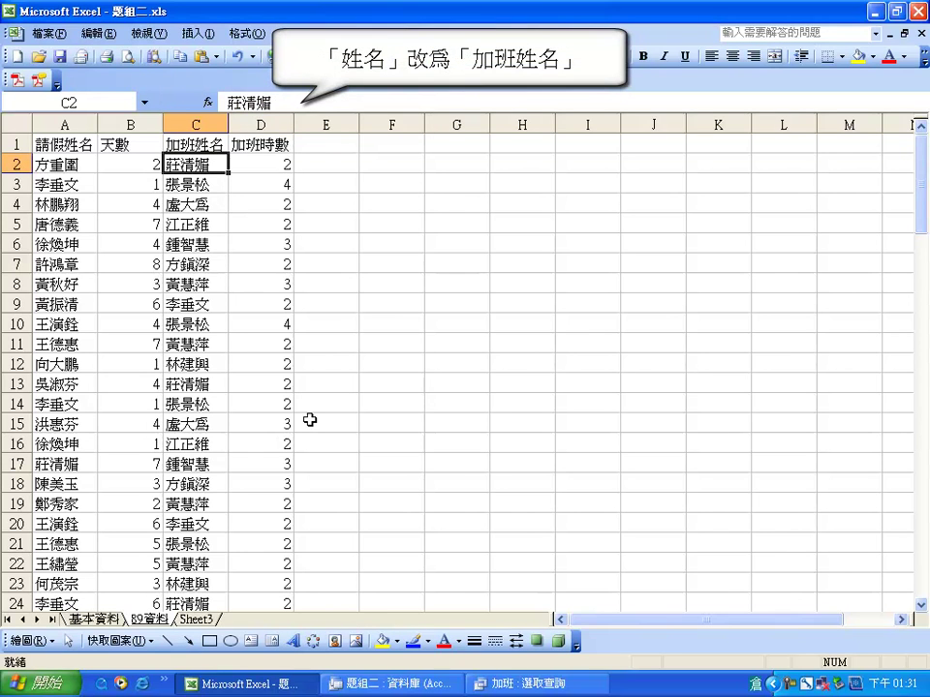
Step: Switch to Access and close the 加班 query without keeping the copied data on the clipboard
key("alt+Tab")
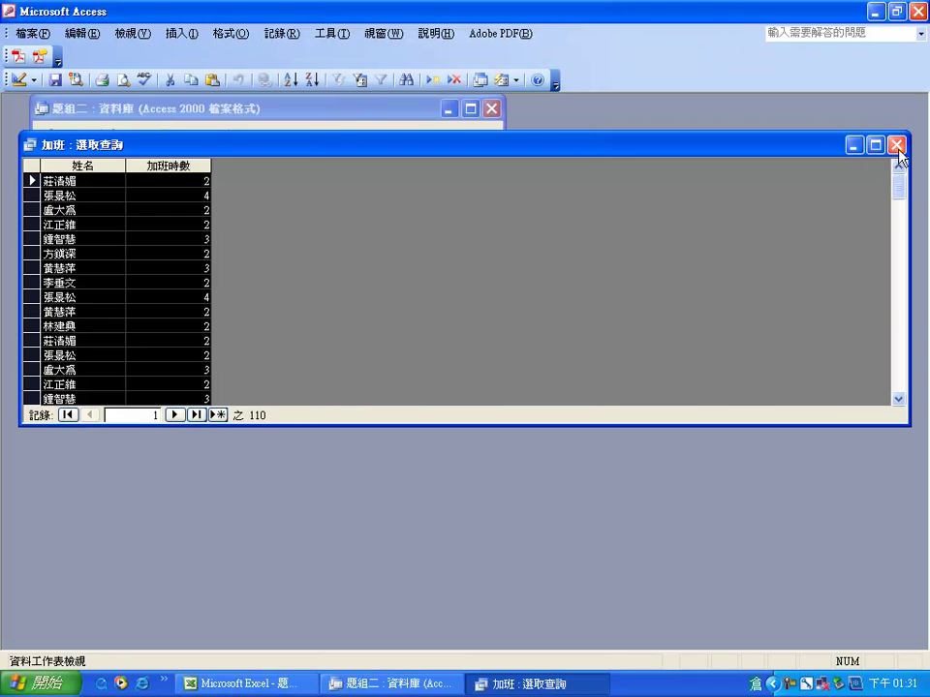
left_click(893, 146)
left_click(521, 406)
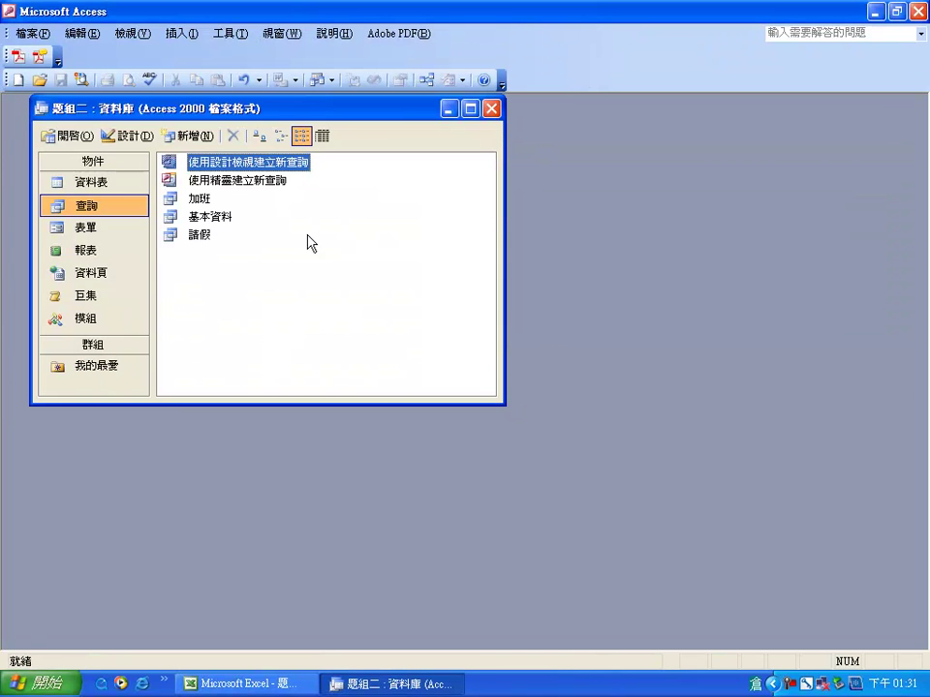
Step: Create a new query in design view containing the SALES and PRODUCT tables
double_click(229, 169)
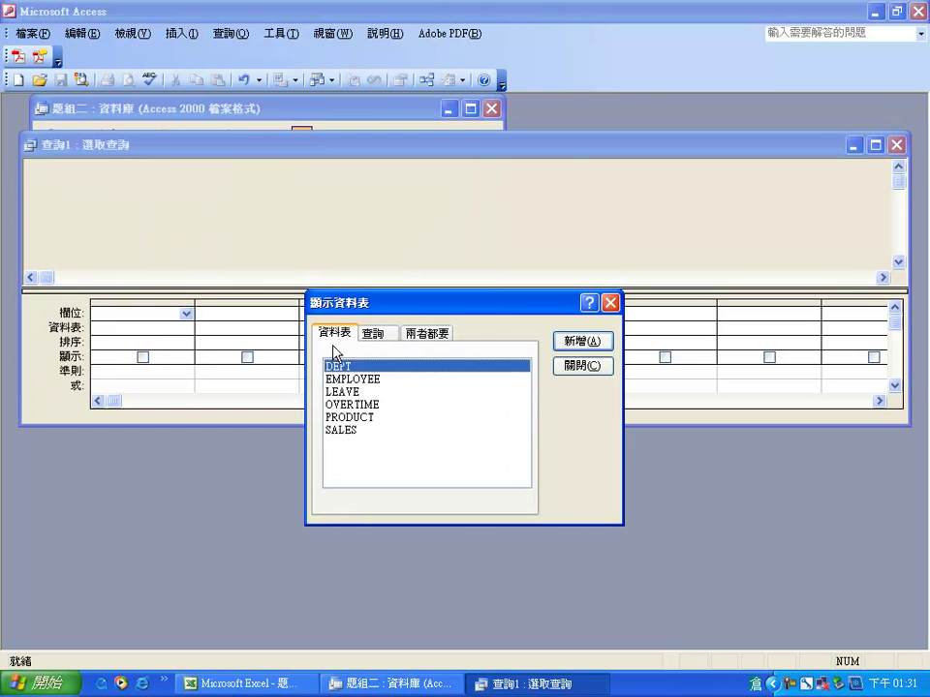
double_click(335, 429)
double_click(347, 418)
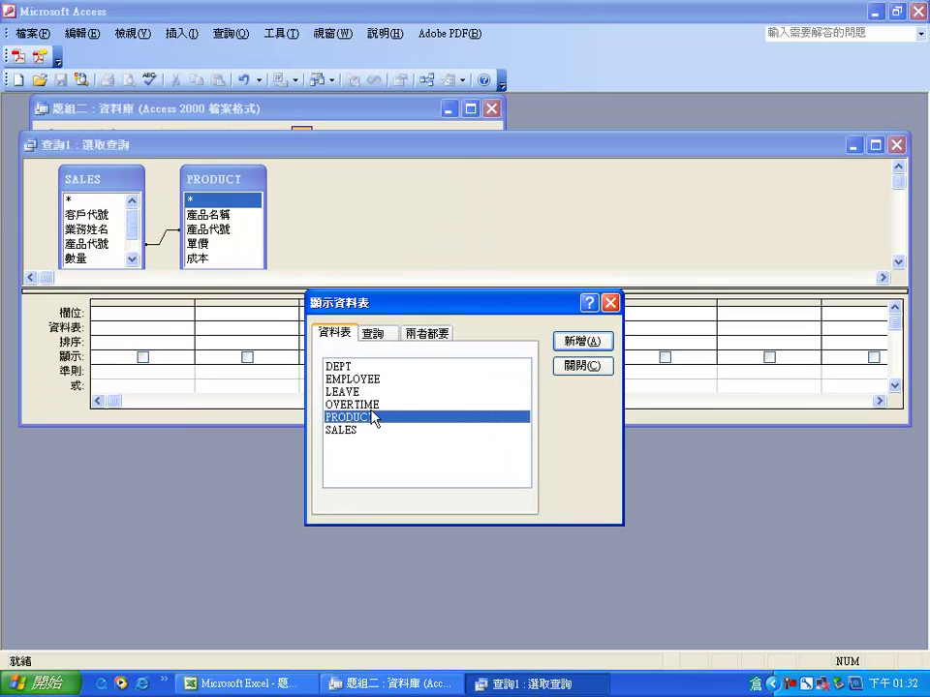
left_click(581, 366)
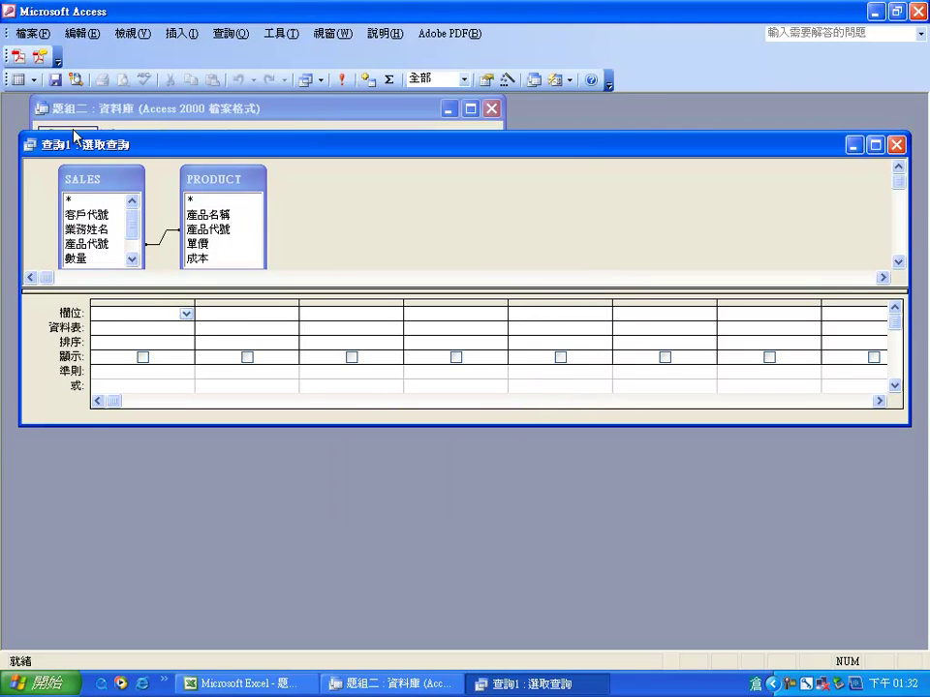
Step: Add the 業務姓名 and 數量 fields from the SALES table to the query grid
double_click(109, 239)
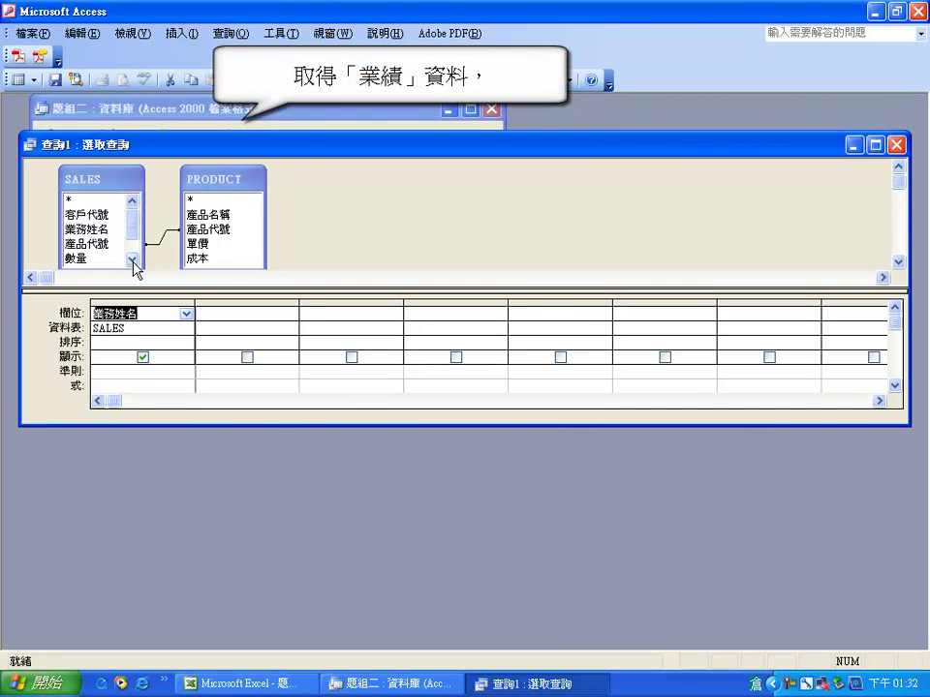
left_click(132, 260)
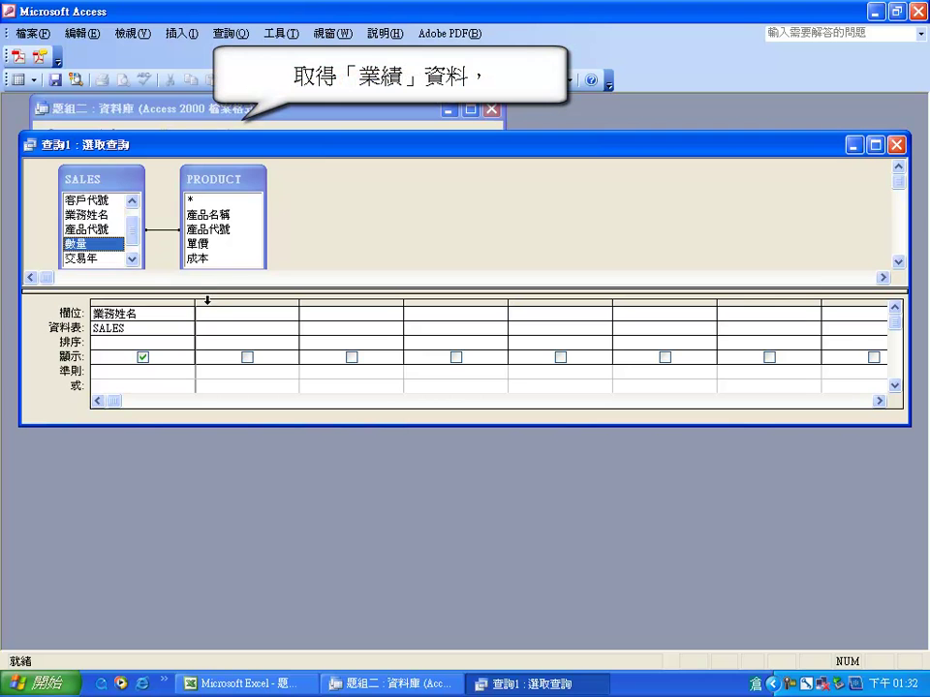
double_click(96, 246)
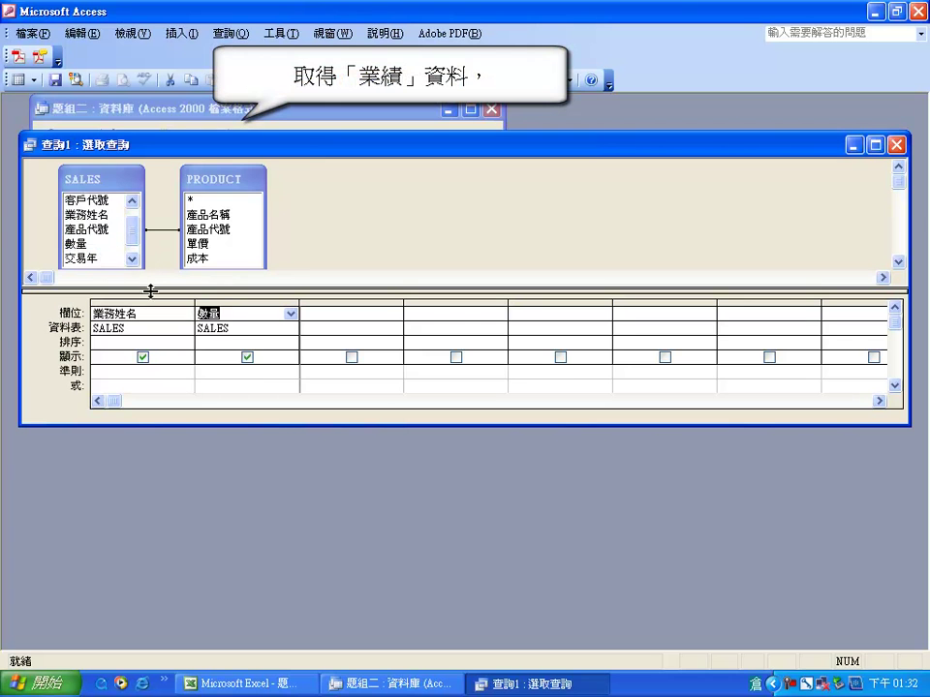
Step: Turn the 數量 column into a calculated field with the expression 業績:數量*單價
right_click(199, 312)
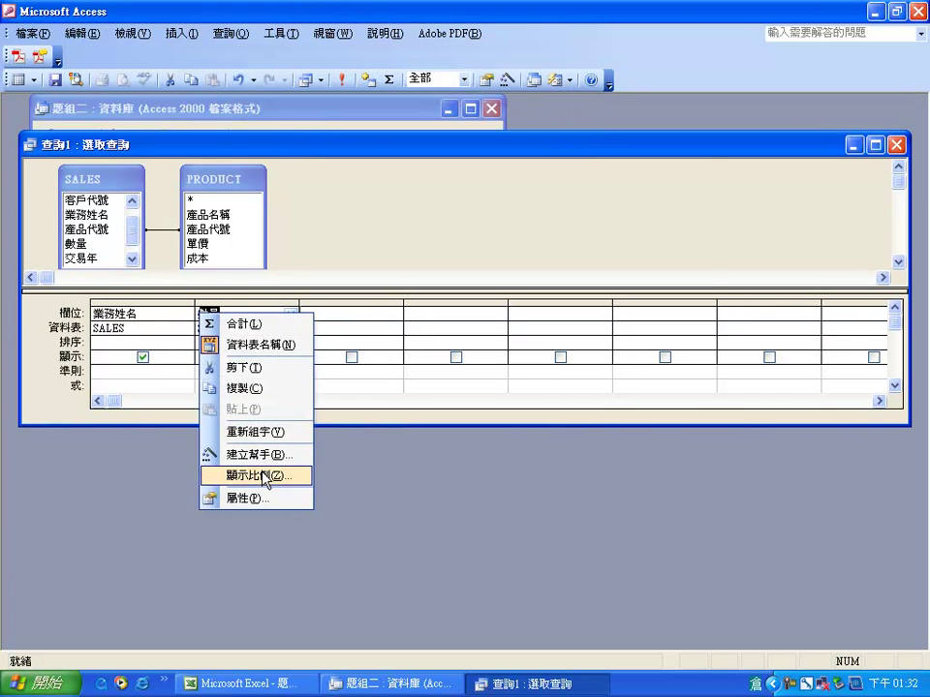
left_click(252, 475)
left_click(247, 206)
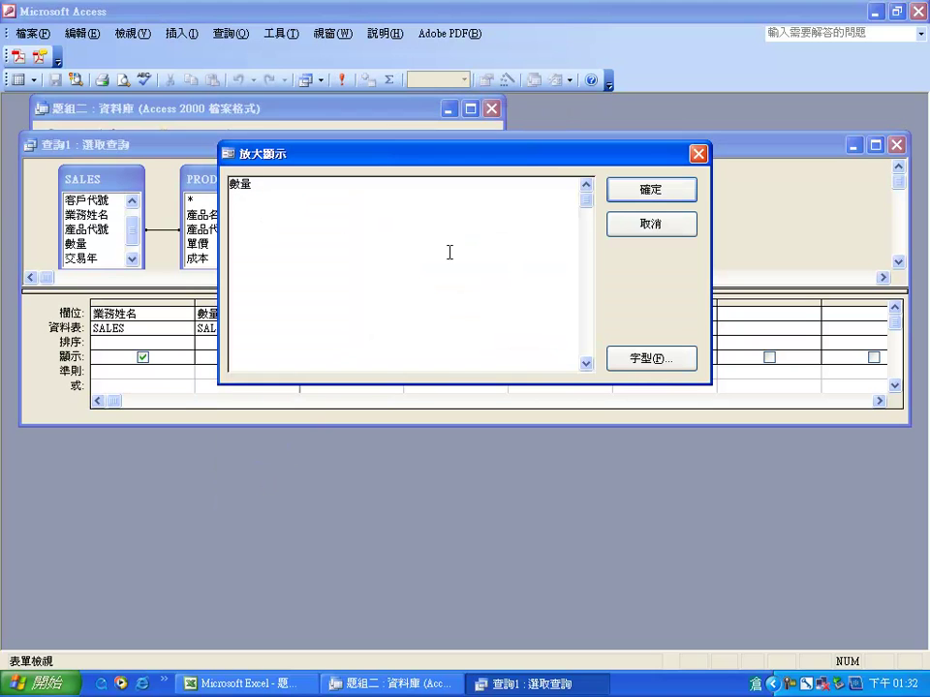
key("Home")
type("t")
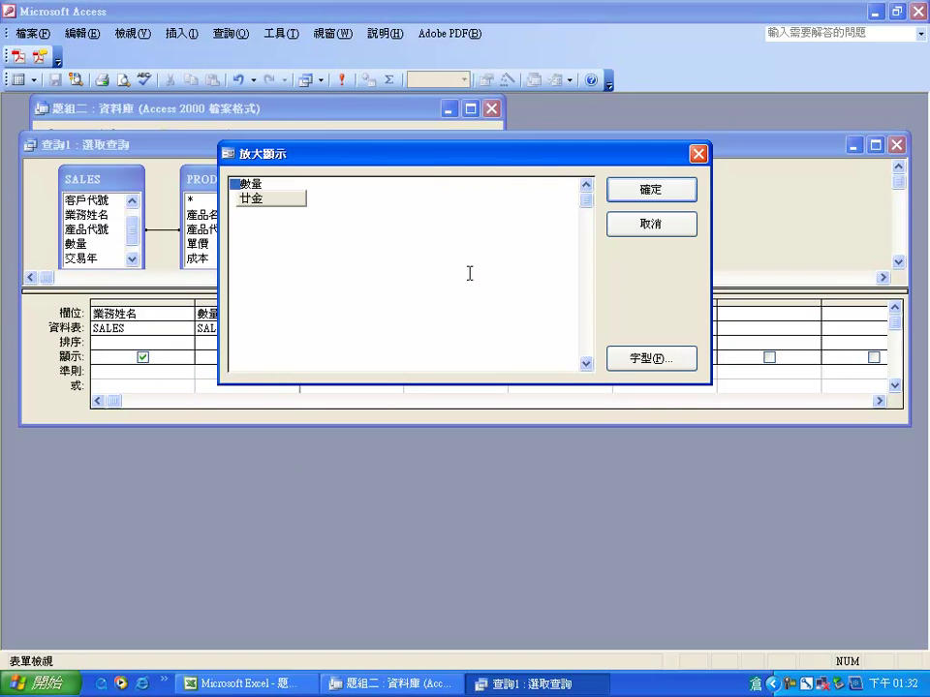
type("ctd")
key("space")
type("vfqmc")
key("space")
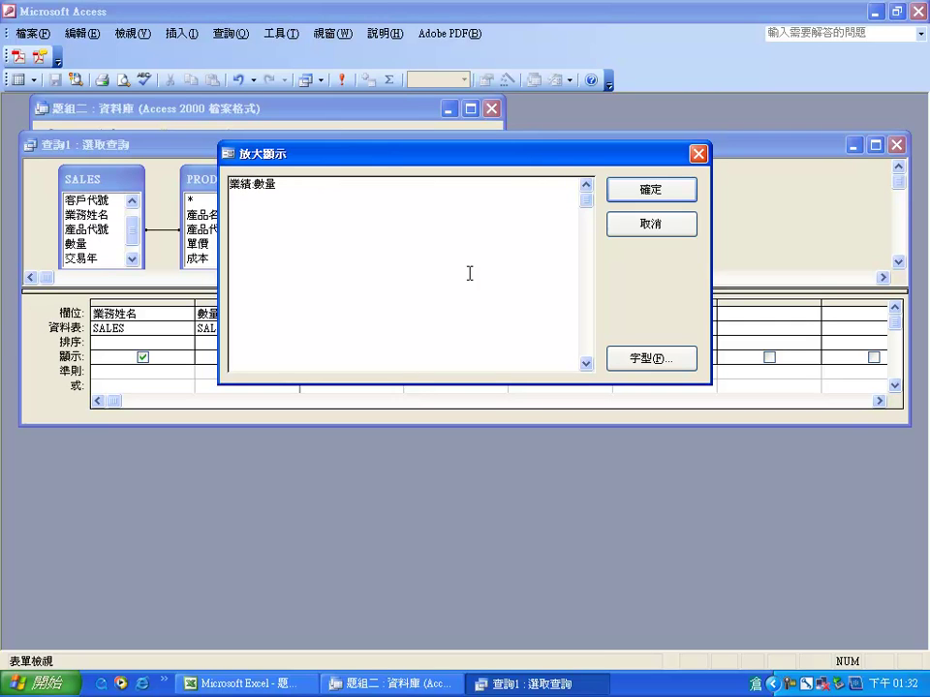
type("rrwj")
key("space")
type("omwc")
key("space")
left_click(659, 189)
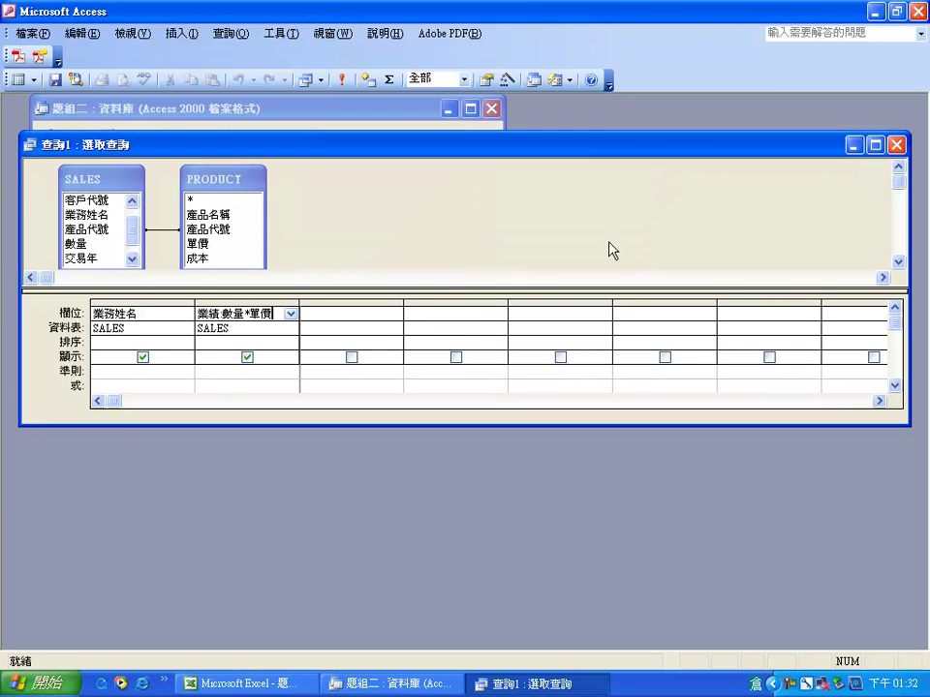
Step: Add the 交易年 field from SALES to the query with the criterion 89 and exclude it from the displayed results
left_click(339, 312)
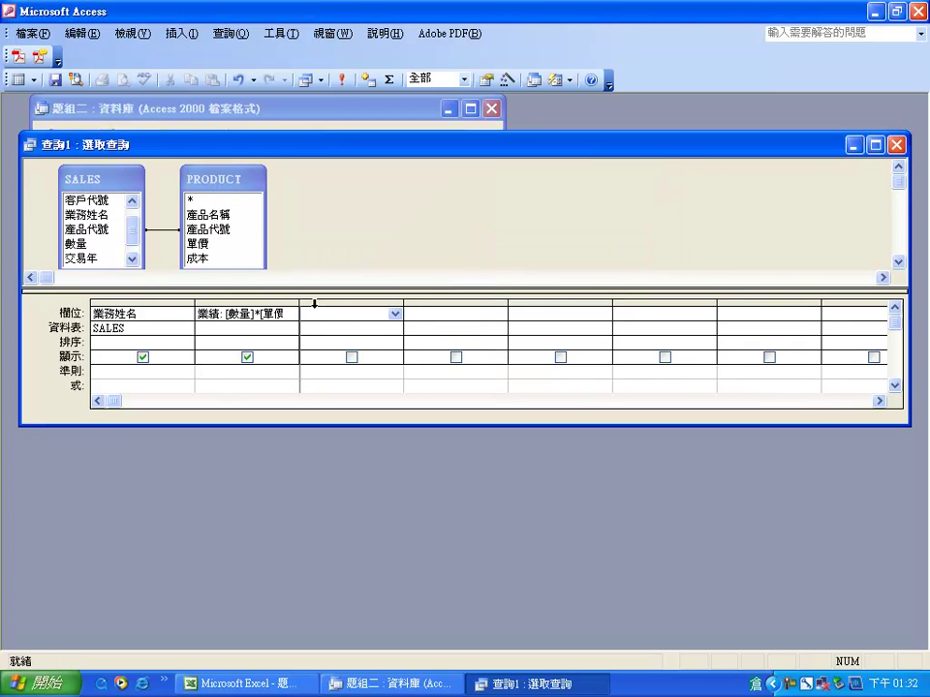
double_click(87, 258)
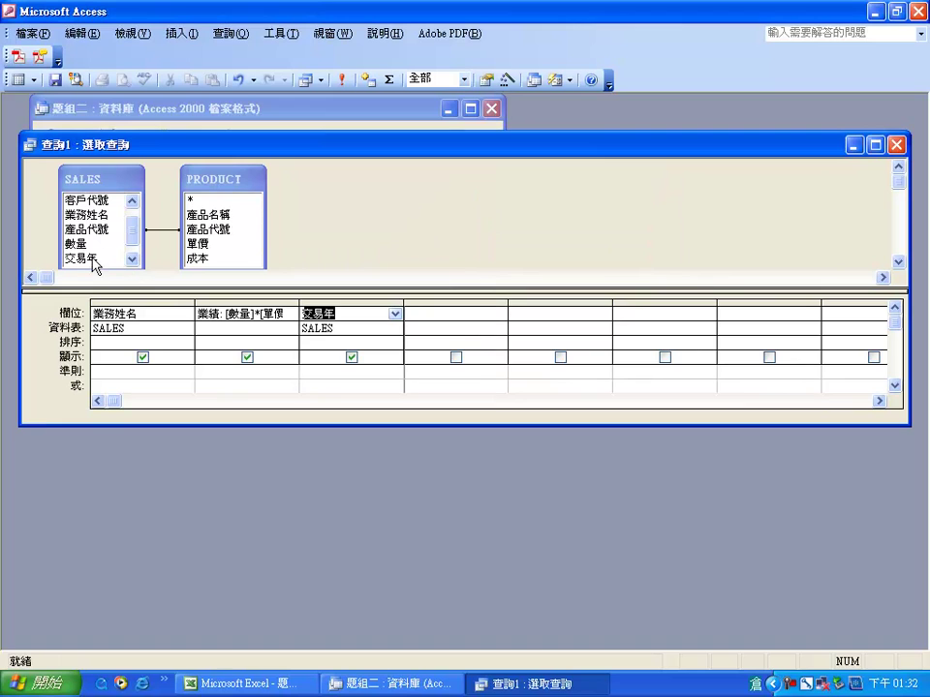
left_click(317, 373)
type("89")
left_click(352, 357)
Step: Save the query under the name 業績
left_click(64, 83)
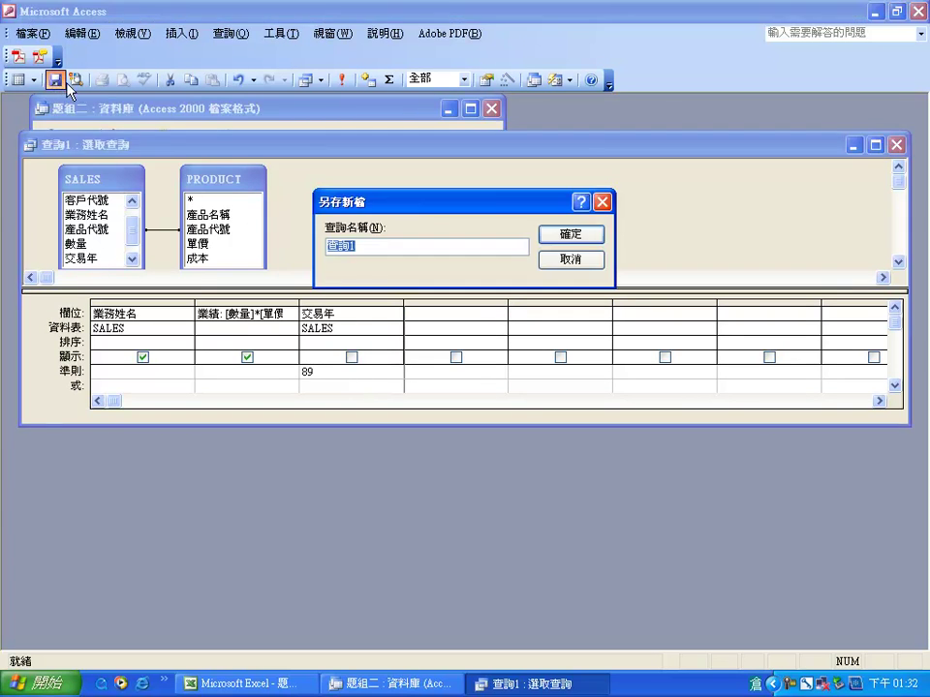
type("t")
key("space")
type("fmc")
key("space")
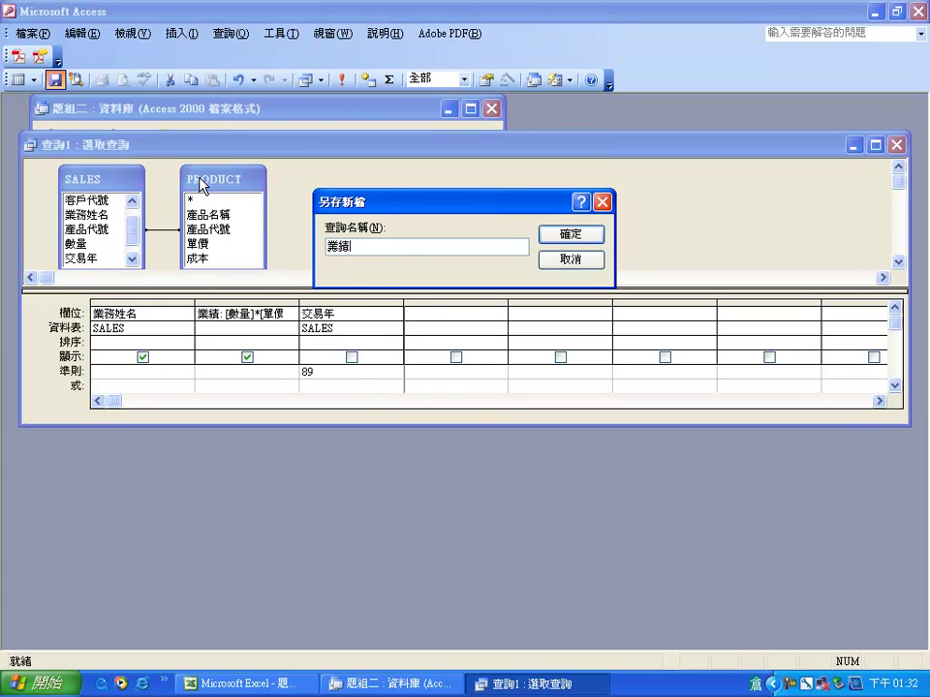
key("Return")
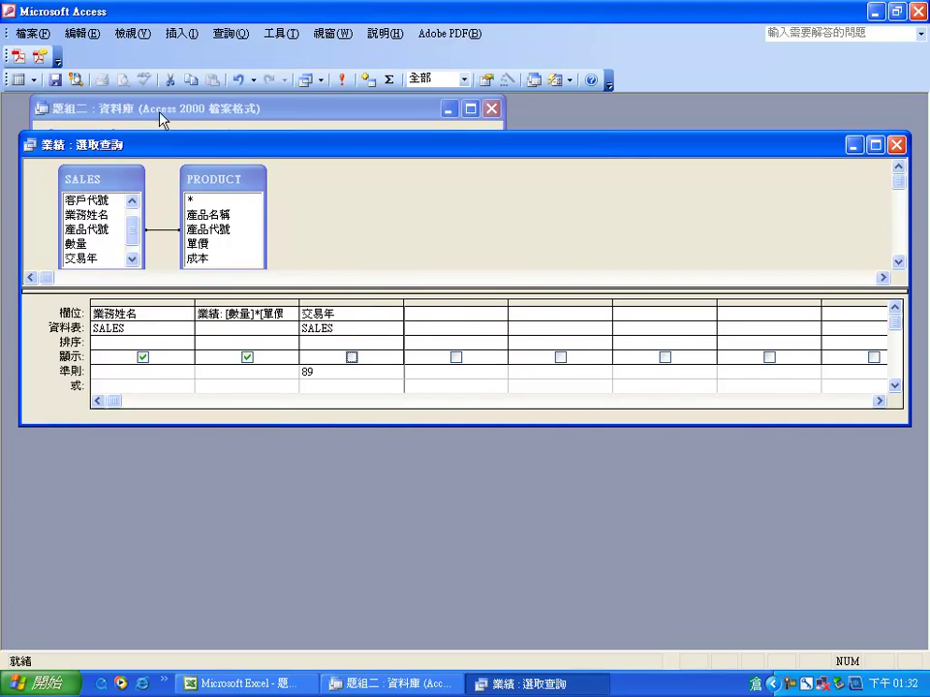
Step: Run the 業績 query and copy all of its records
left_click(340, 80)
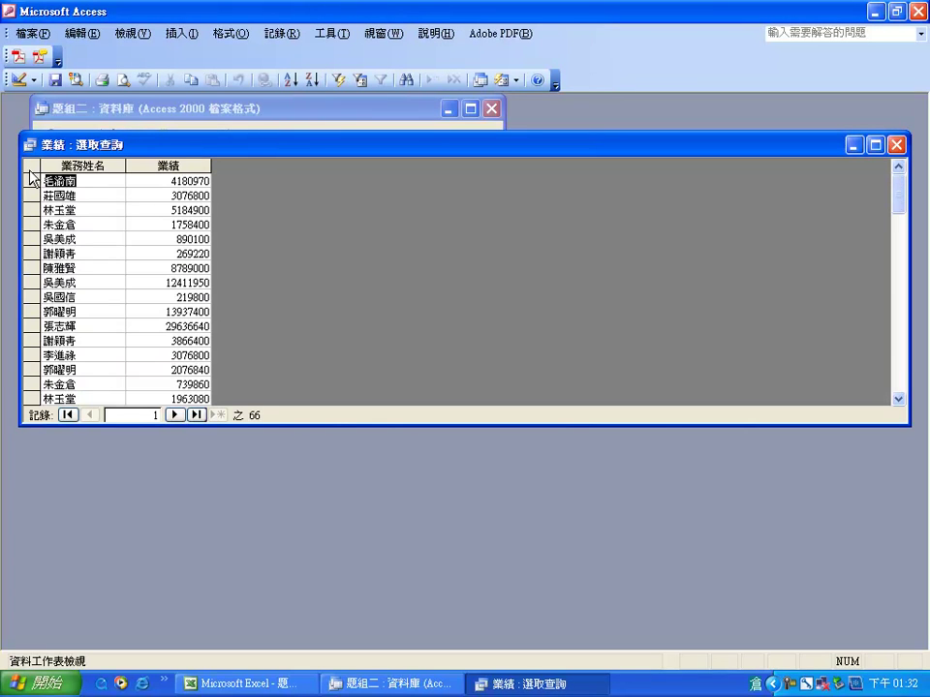
left_click(30, 167)
right_click(30, 172)
left_click(73, 241)
Step: Switch to Excel, paste the copied records as text (文字) at cell E1 of the 89資料 sheet, and save the workbook
key("alt+Tab")
key("Tab")
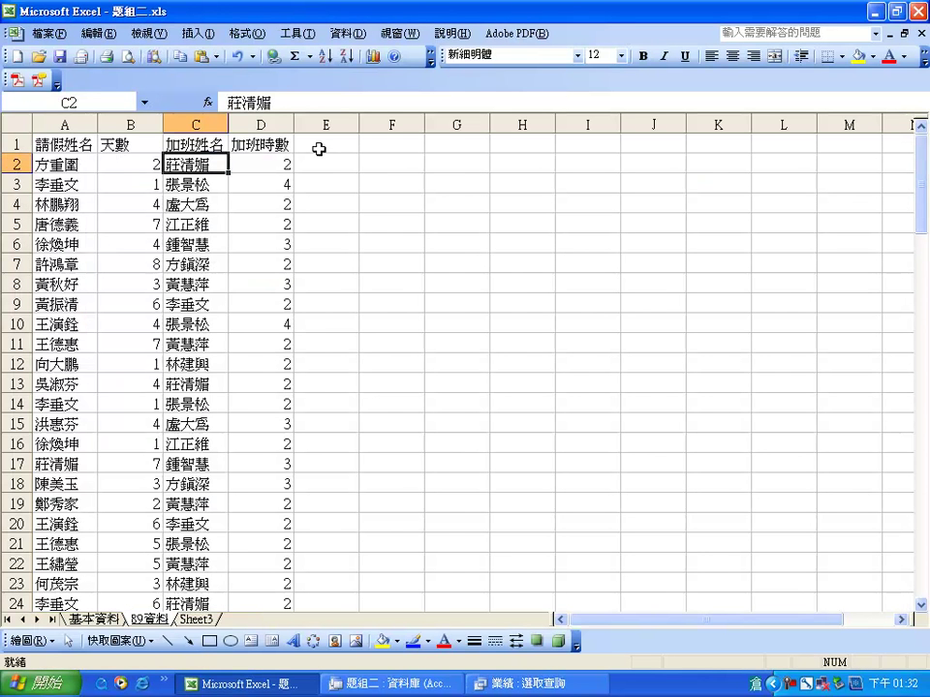
right_click(319, 148)
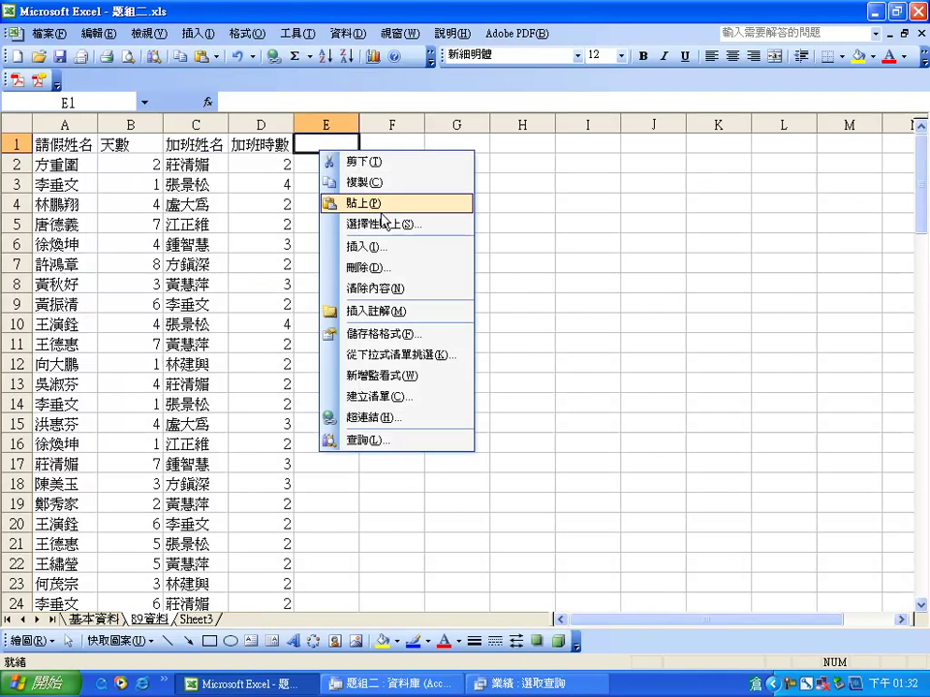
left_click(384, 223)
left_click(263, 202)
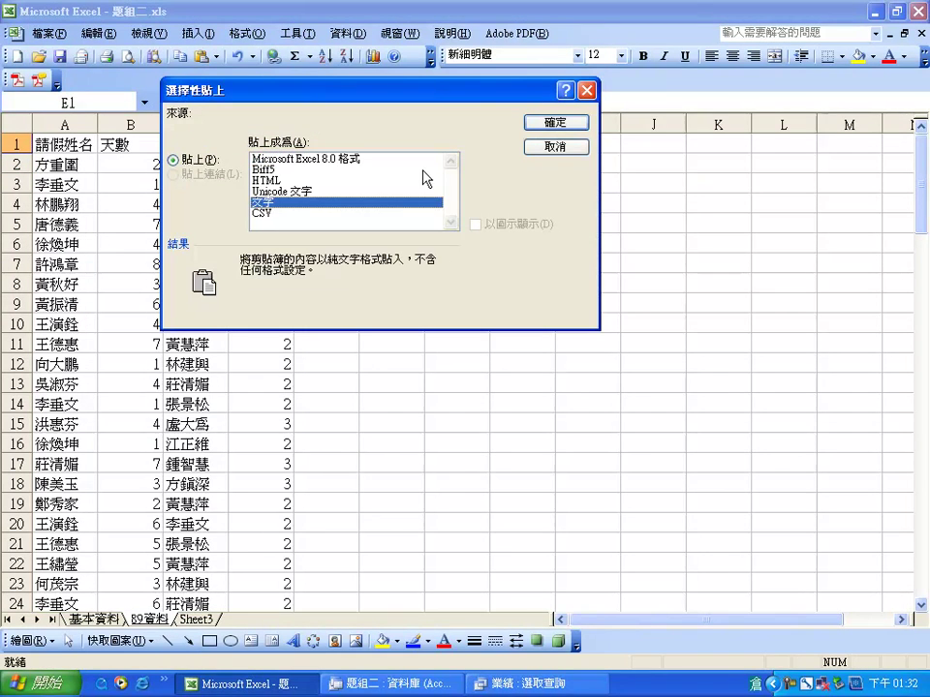
left_click(555, 122)
left_click(478, 263)
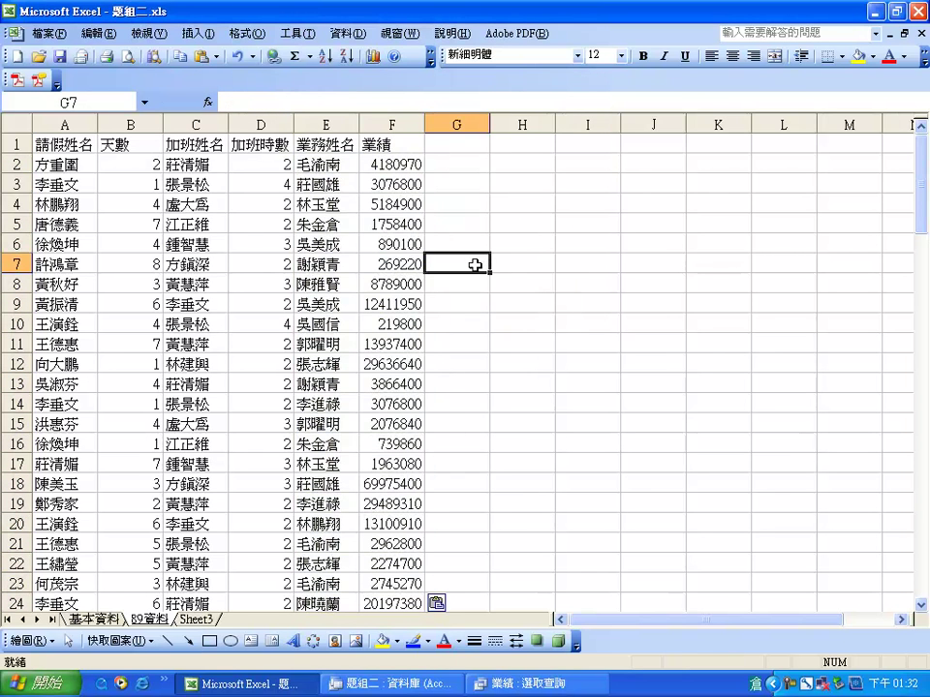
left_click(56, 60)
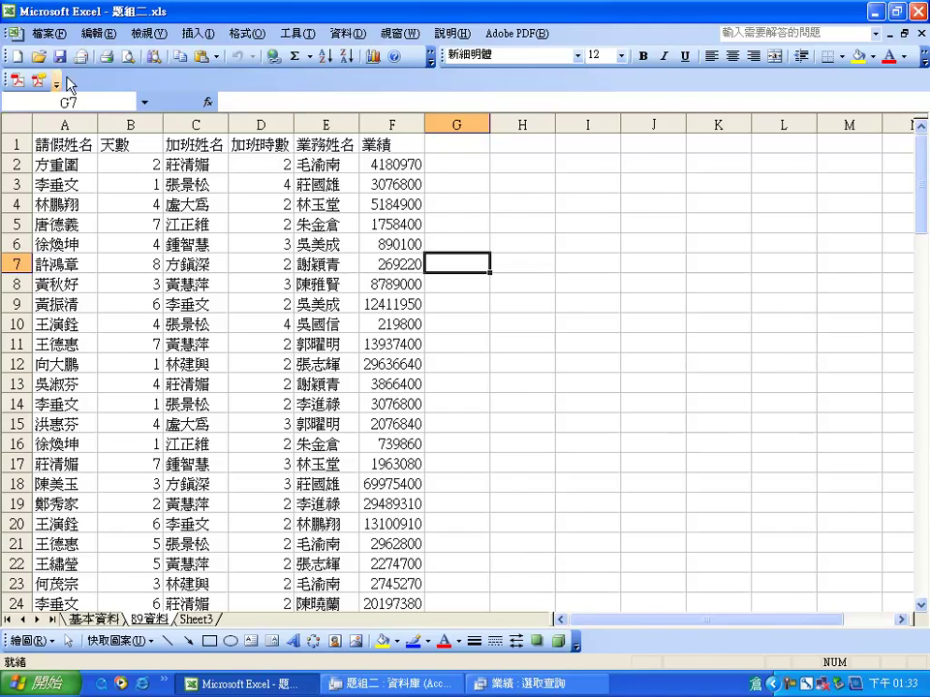